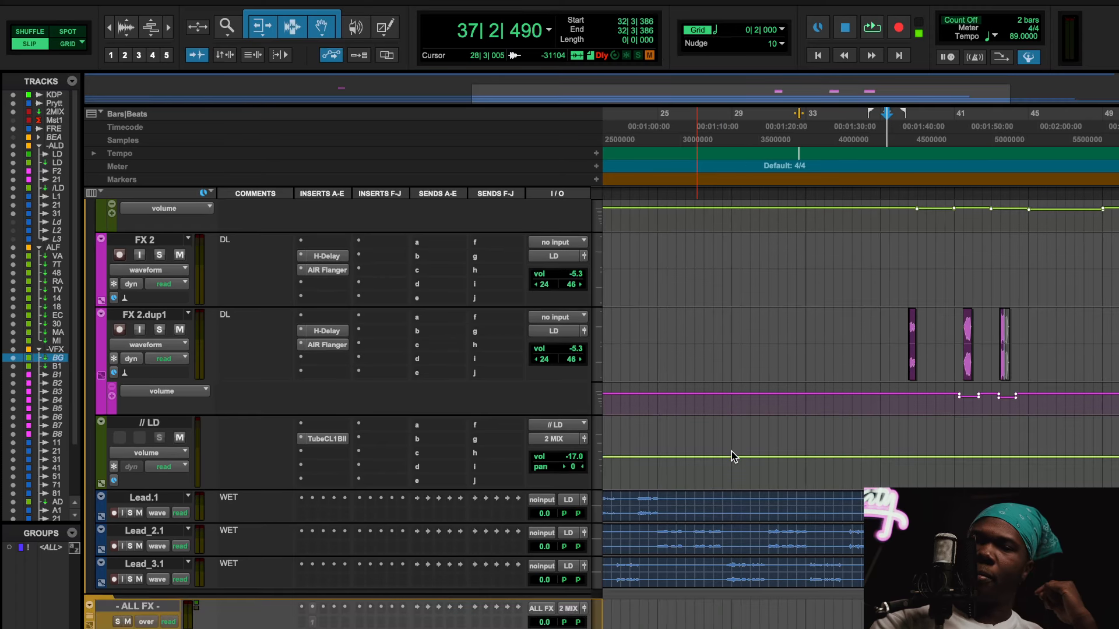
Step: Play the session from bar 11 and look over the FX, lead vocal and mix bus tracks while listening, and stop playback
scroll(732, 452, left, 3)
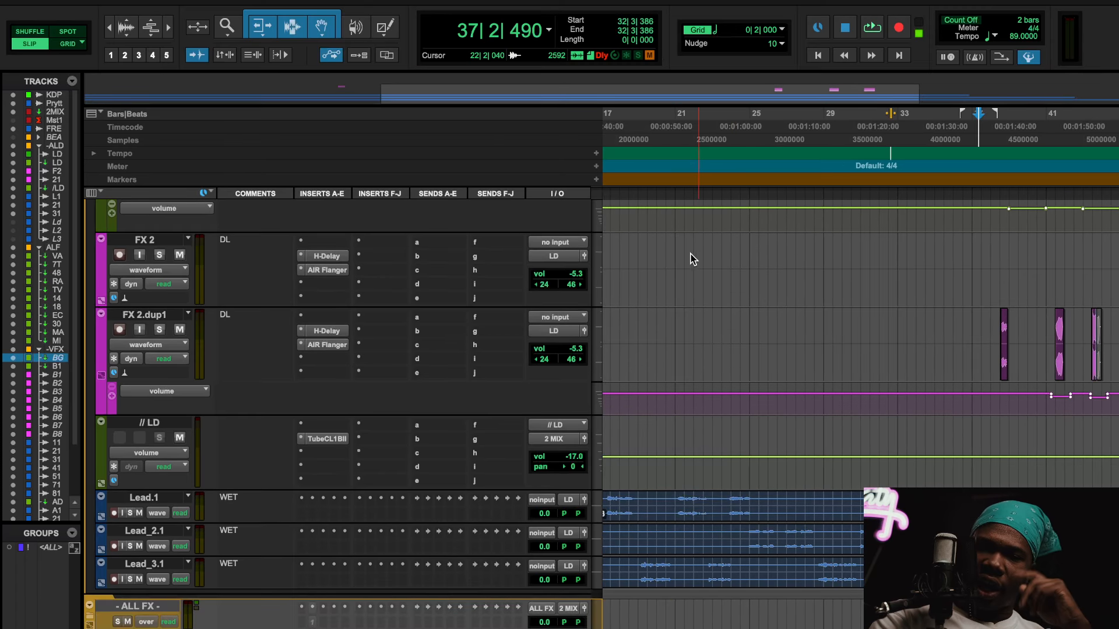
scroll(692, 259, left, 3)
click(796, 134)
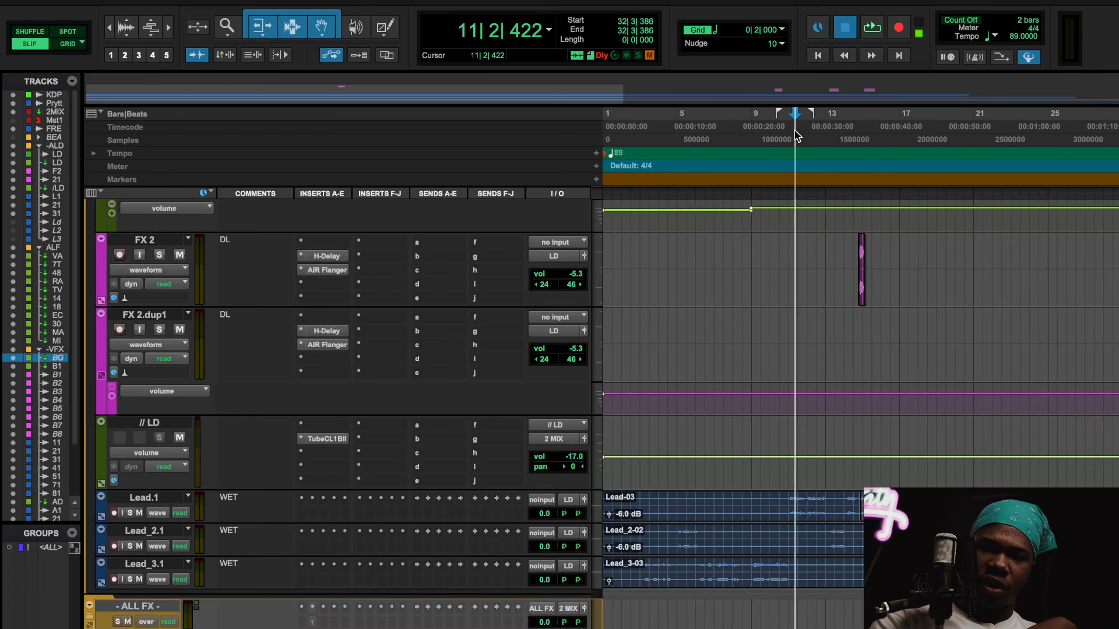
key(space)
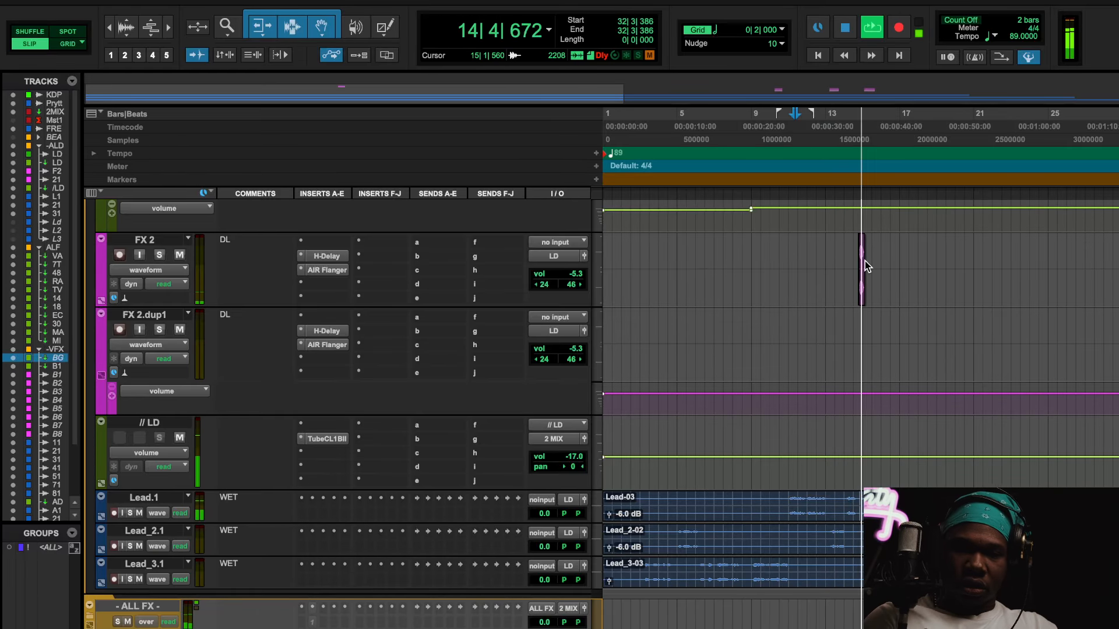
scroll(900, 351, up, 1)
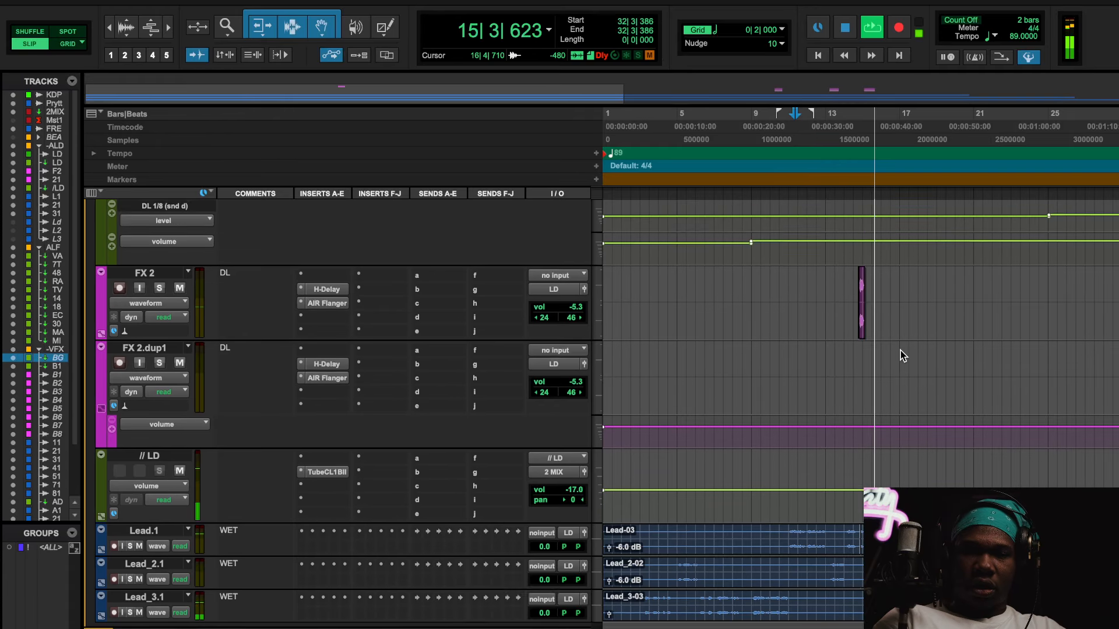
scroll(900, 351, up, 1)
scroll(900, 351, right, 4)
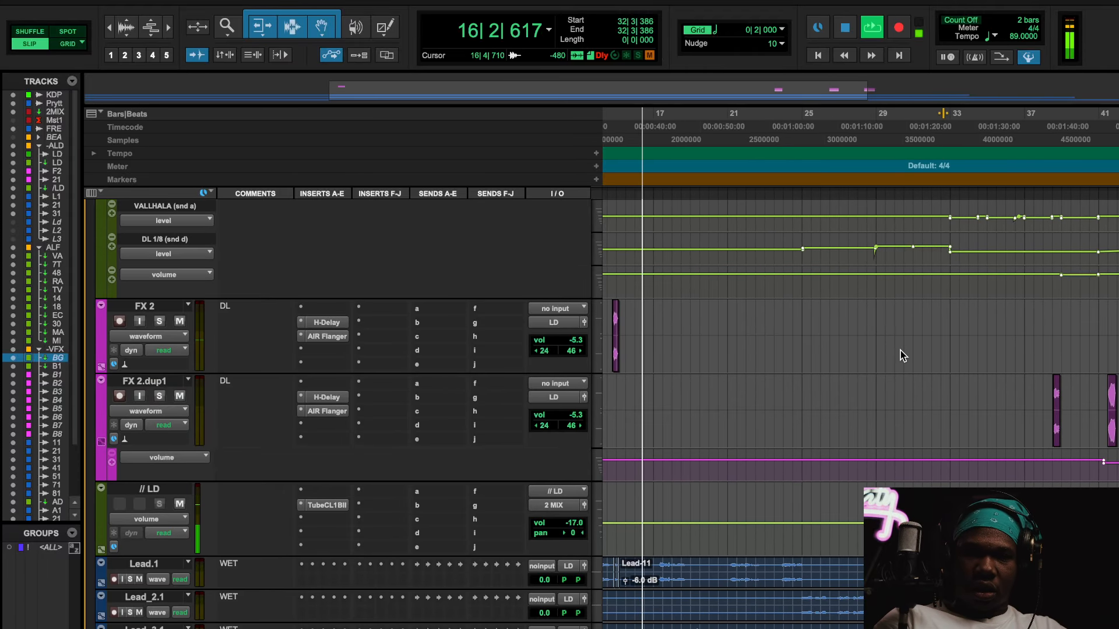
scroll(900, 356, left, 1)
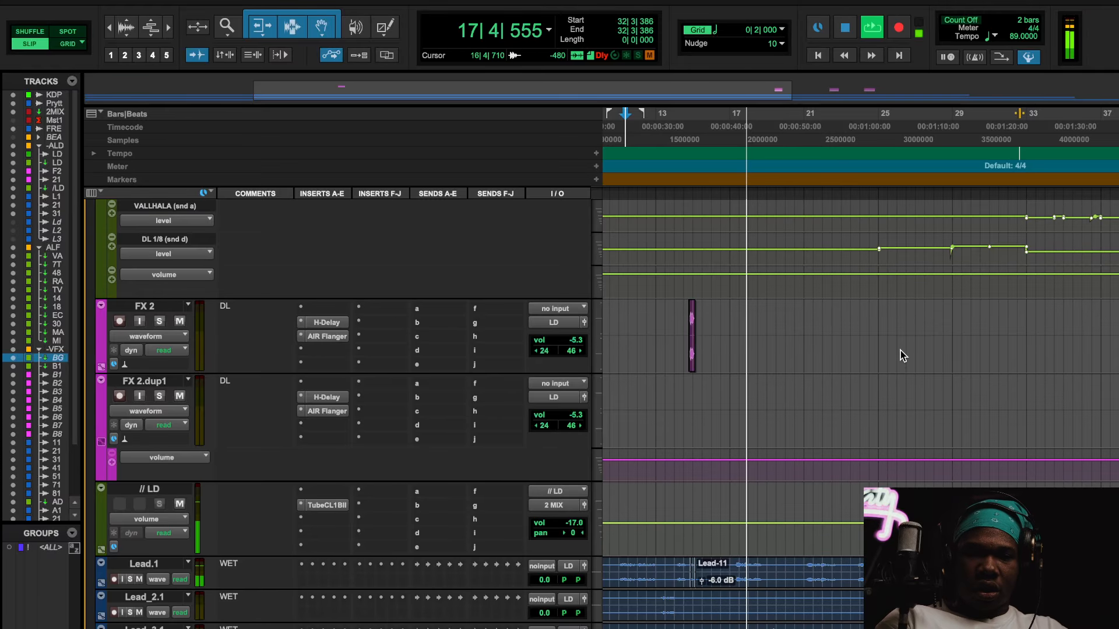
scroll(900, 356, up, 10)
scroll(900, 355, down, 3)
scroll(900, 356, right, 1)
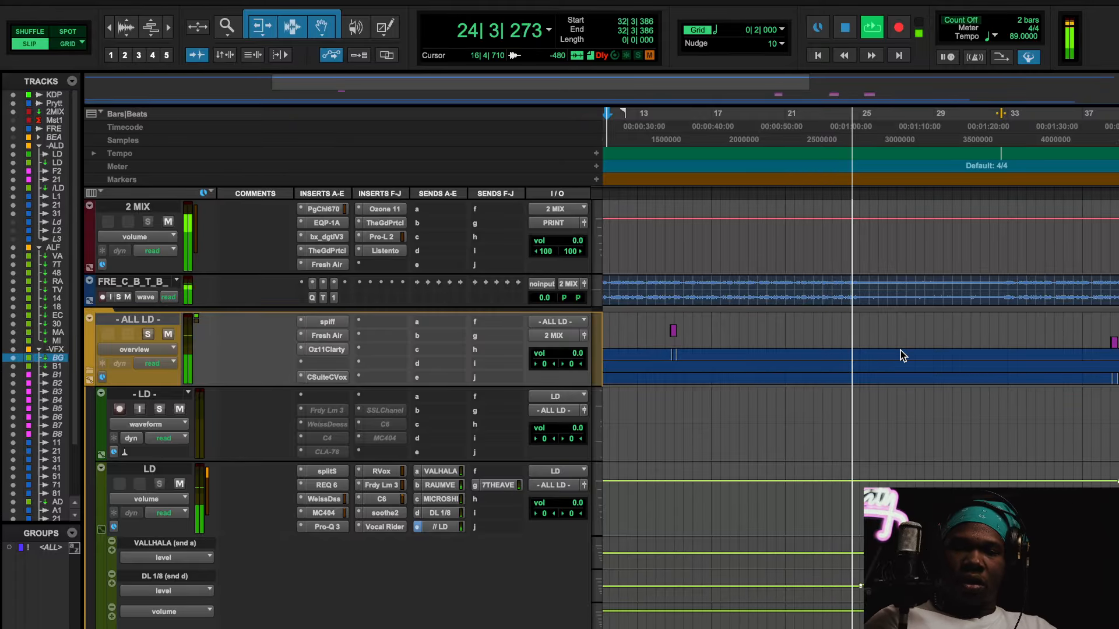
key(space)
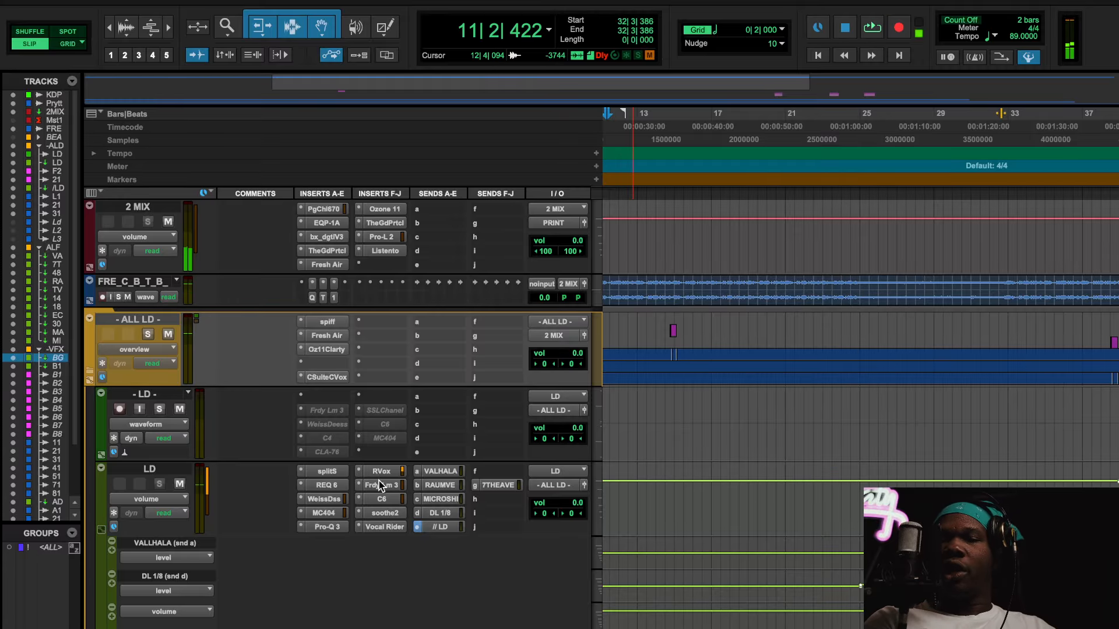
Step: View the settings of the C6 on the LD track and close the plug-in window
click(382, 496)
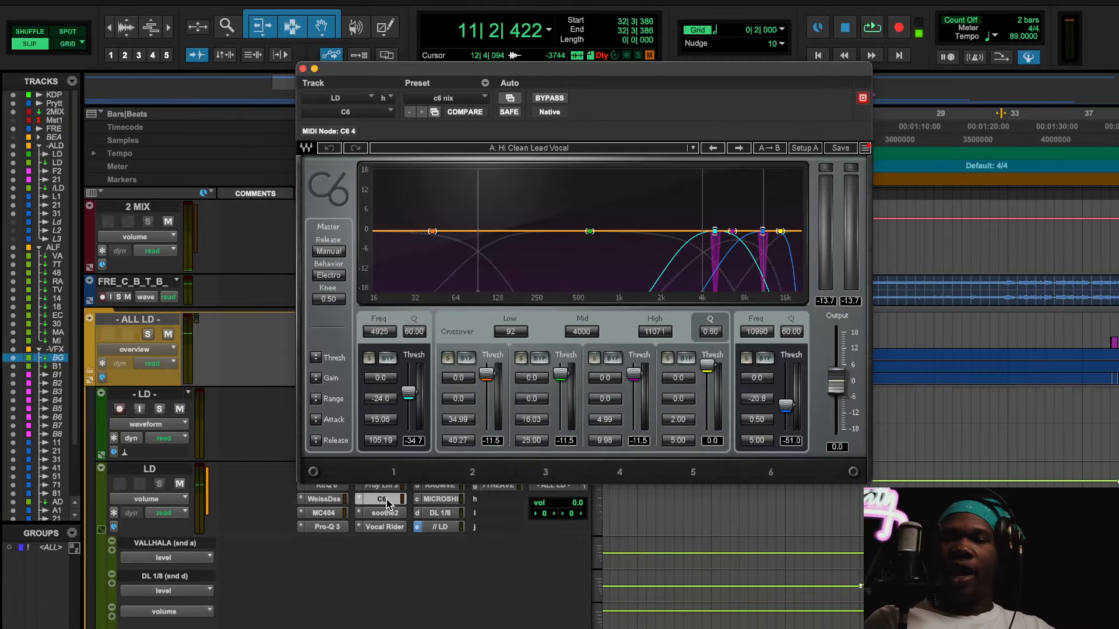
click(386, 499)
Step: In the C4 on the duplicated BG VOCALS track, set the behavior to Opto and the release to Manual, and close the plug-in
scroll(386, 500, down, 15)
scroll(386, 500, up, 7)
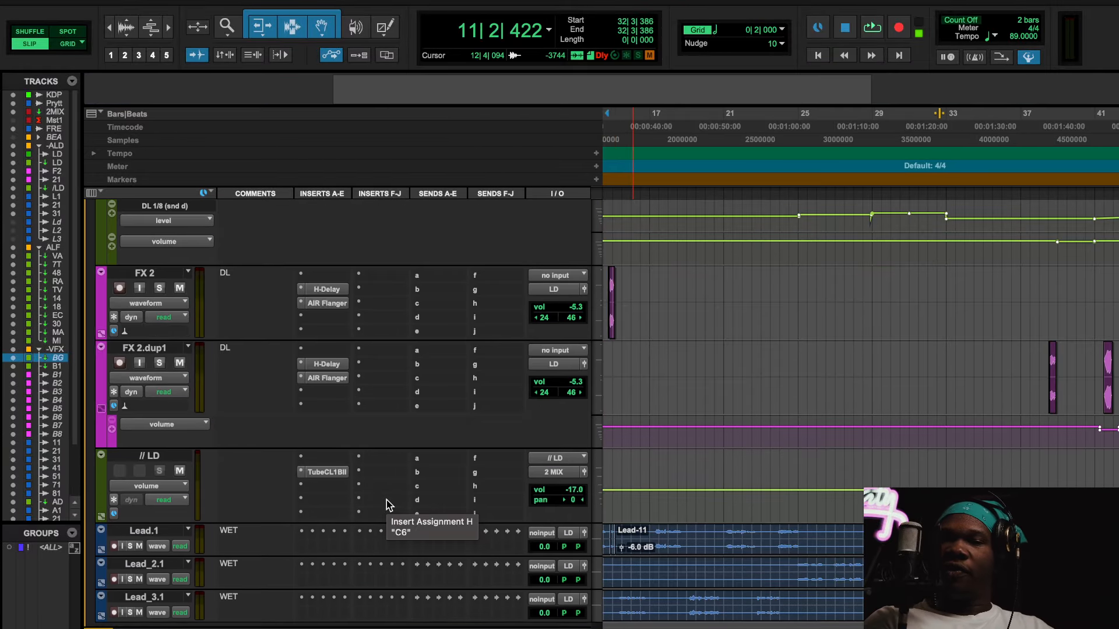
scroll(387, 500, down, 15)
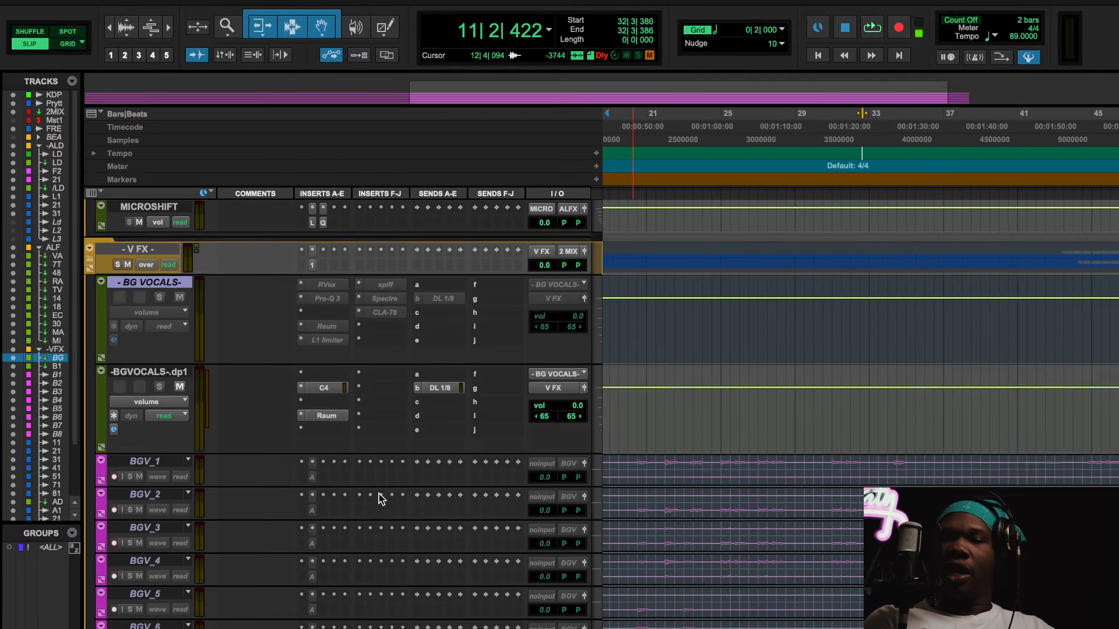
scroll(379, 499, down, 5)
scroll(379, 498, up, 4)
click(324, 351)
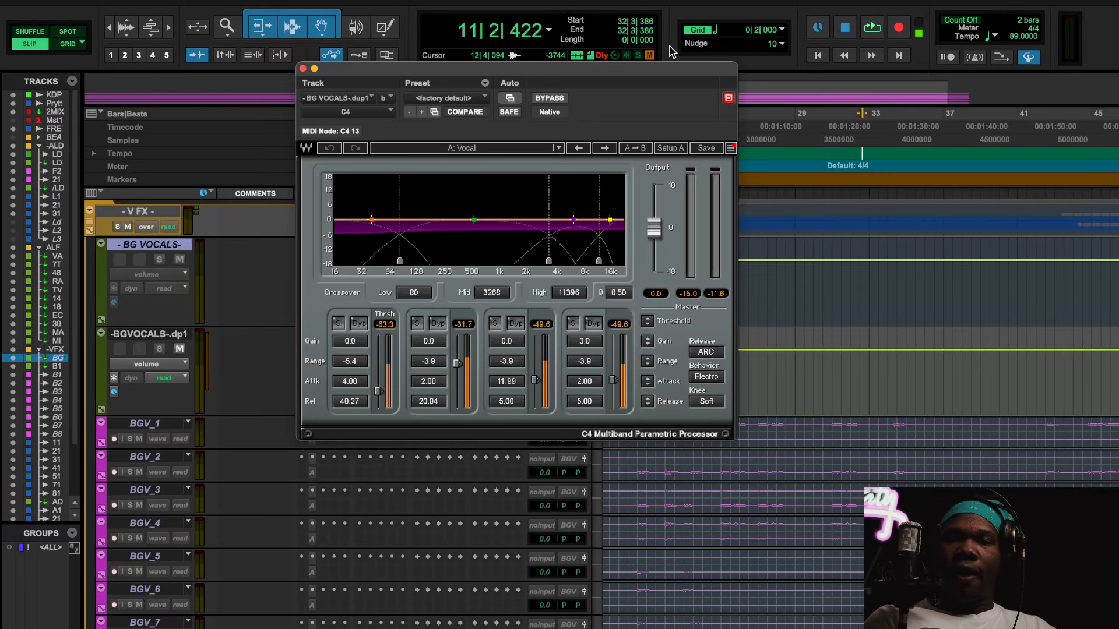
drag(640, 71, 577, 170)
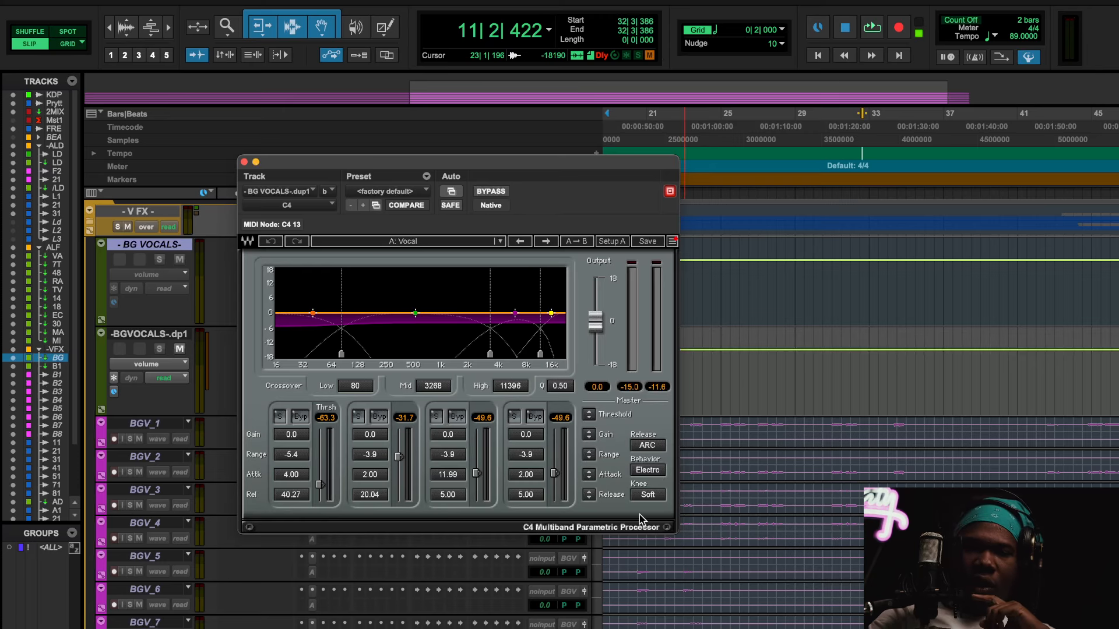
click(648, 470)
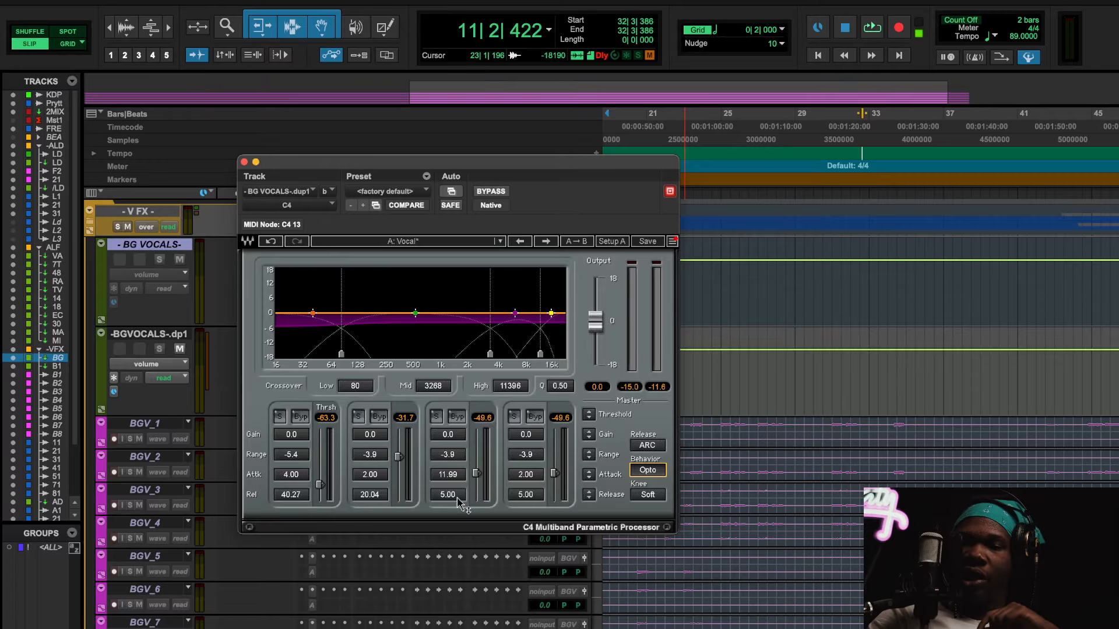
click(639, 448)
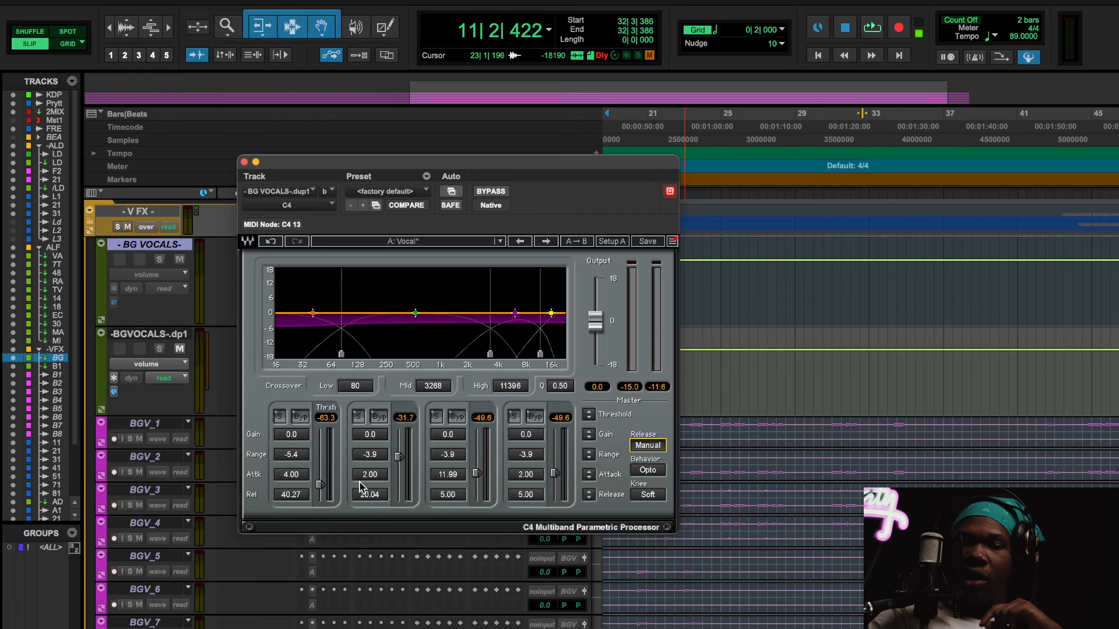
click(644, 495)
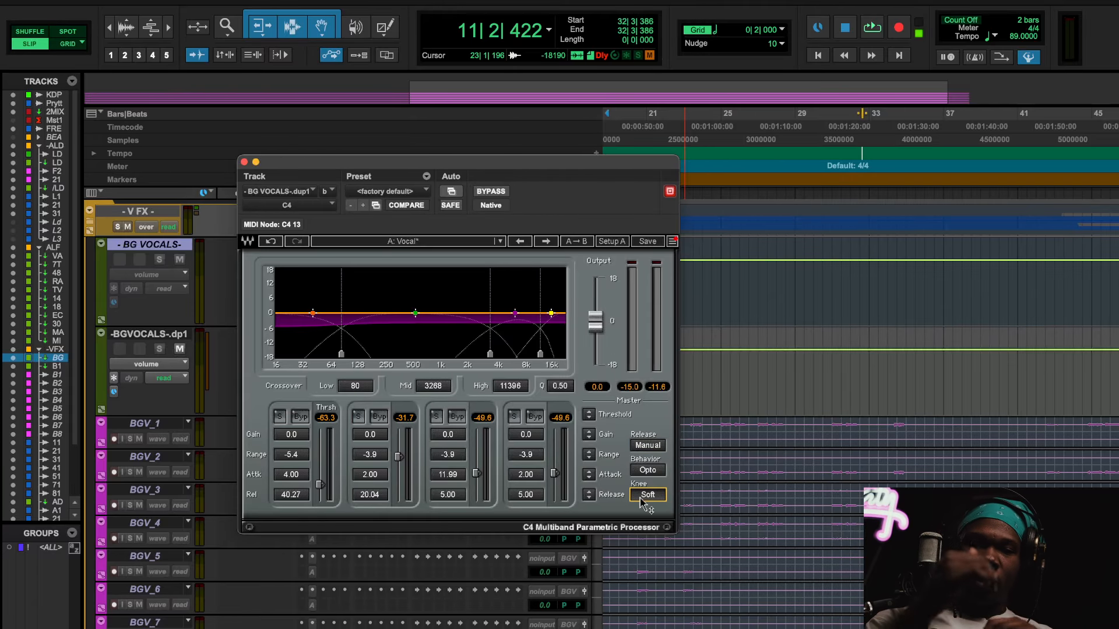
click(244, 161)
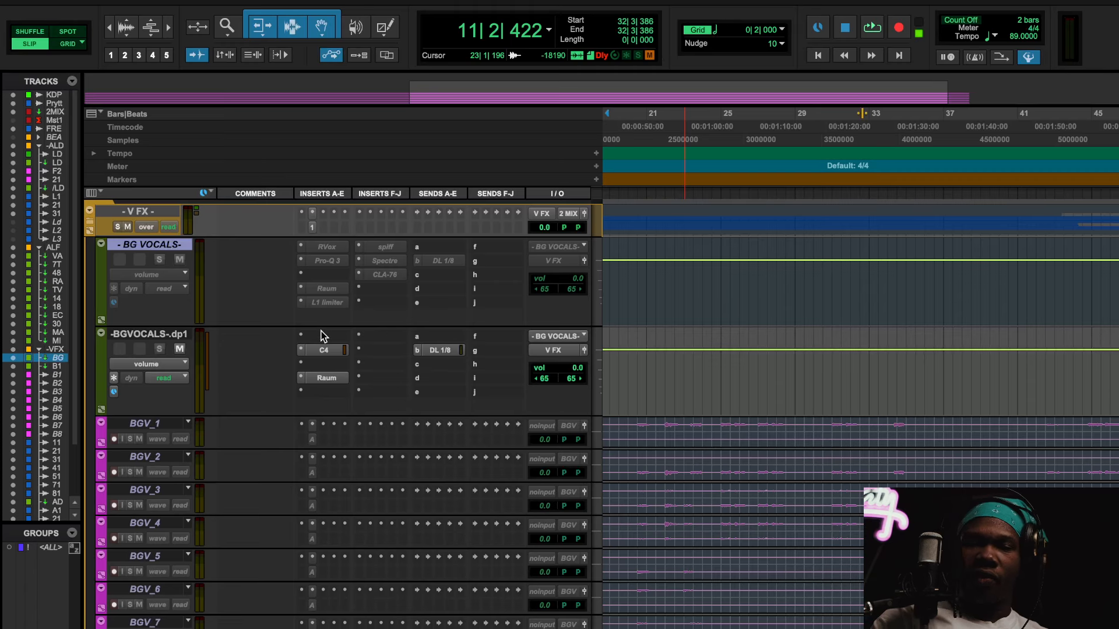
Step: Insert FabFilter Pro-C 2 (stereo) in the empty slot between C4 and Raum on the duplicated BG VOCALS track
click(319, 367)
click(350, 314)
text(pro )
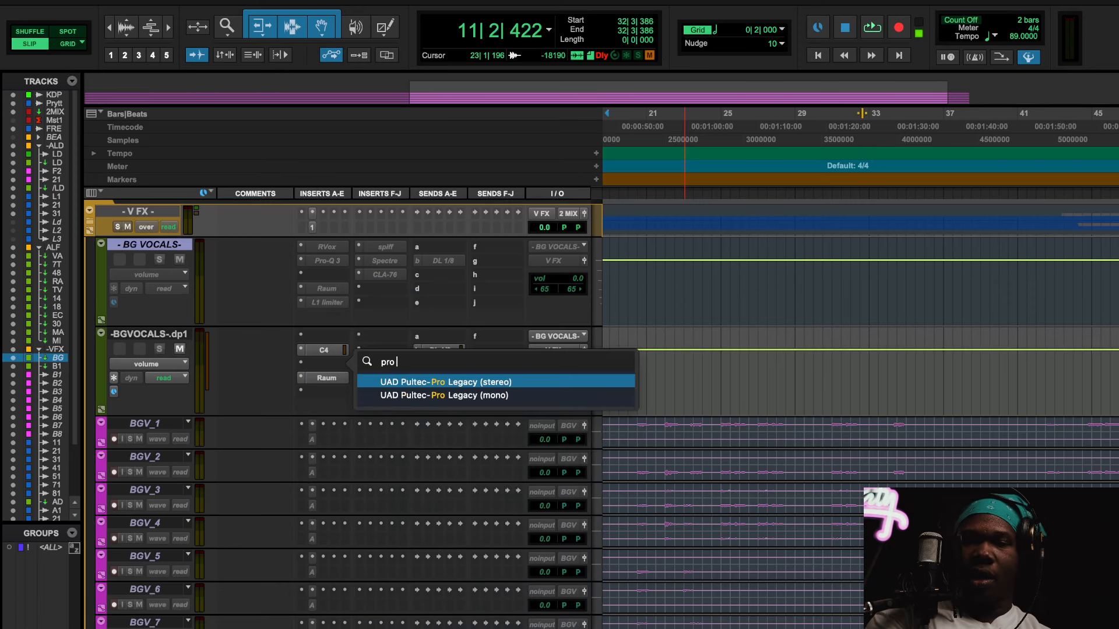
text(c)
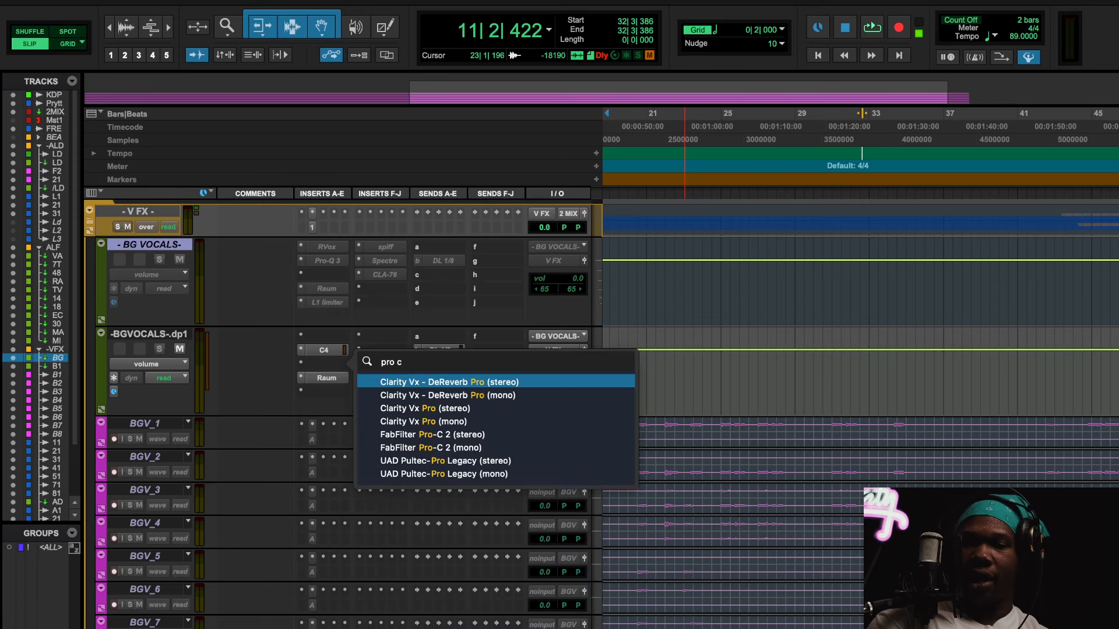
click(406, 434)
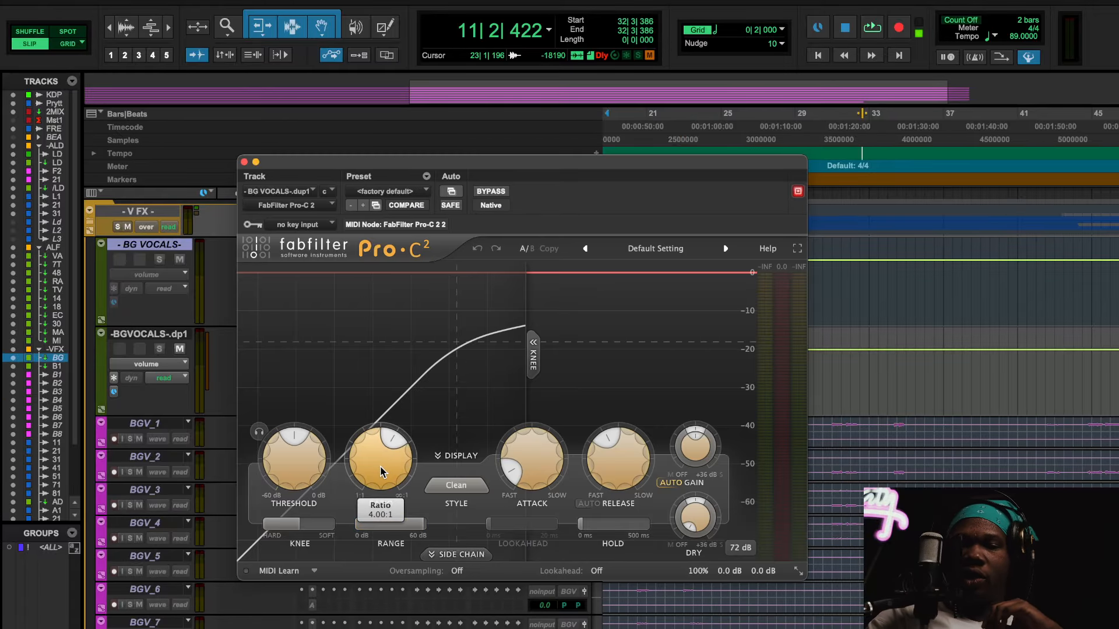
Step: Set the Pro-C 2 knee fully to hard and close the plug-in window
mouse_move(303, 523)
mouse_down()
mouse_move(279, 523)
mouse_move(314, 524)
mouse_move(281, 522)
mouse_up()
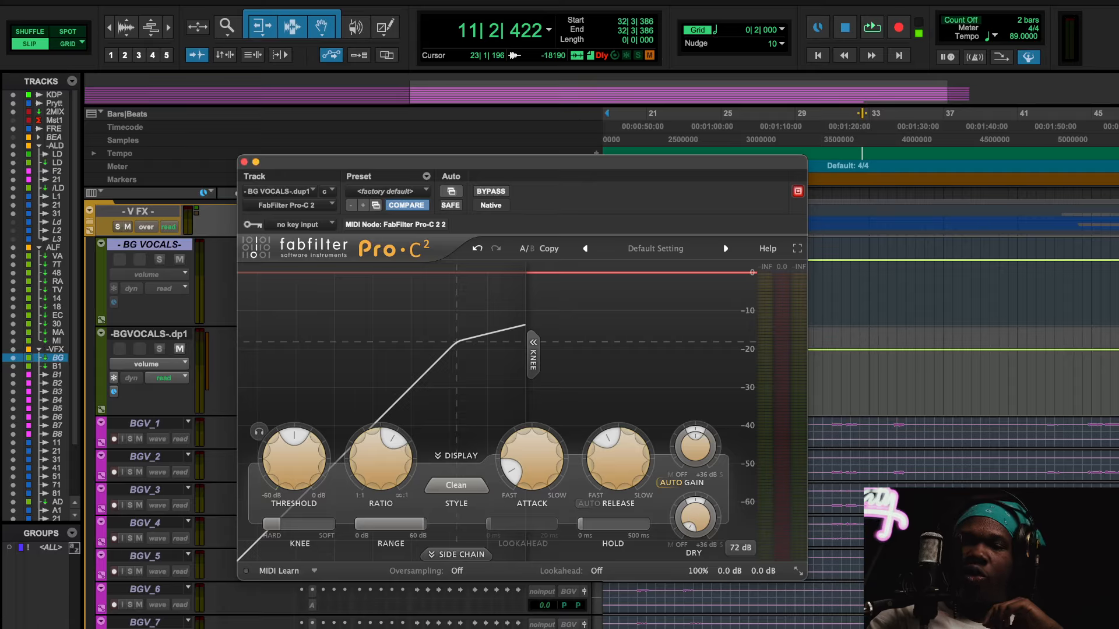
mouse_move(287, 527)
drag(255, 529, 207, 373)
click(243, 162)
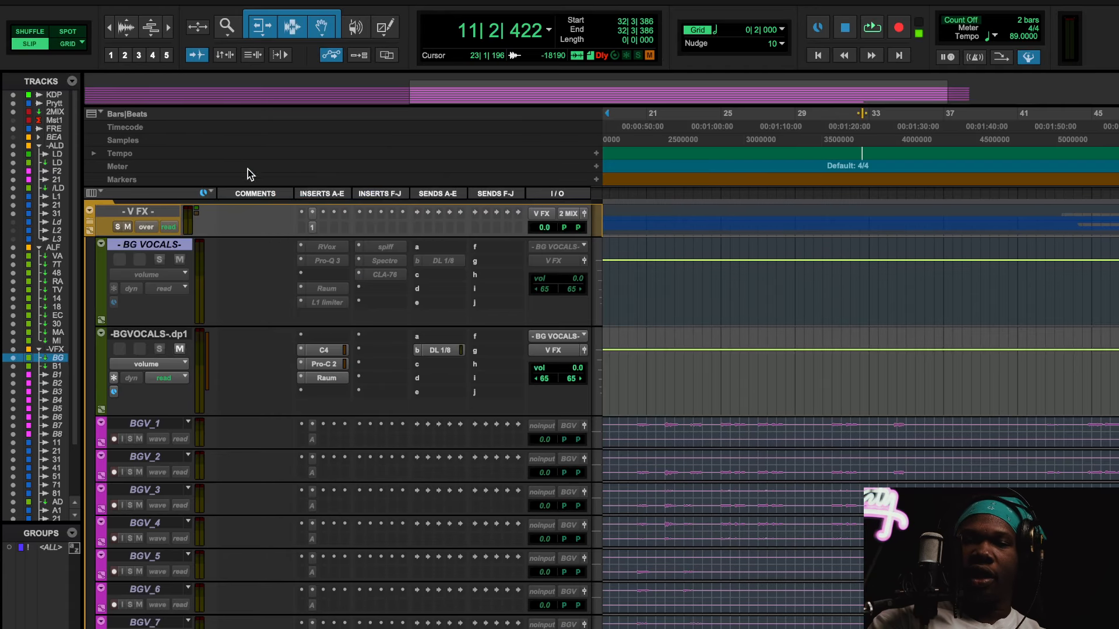
Step: Reopen the C4 on the duplicated BG VOCALS track and play the background vocals from just before bar 20
click(324, 351)
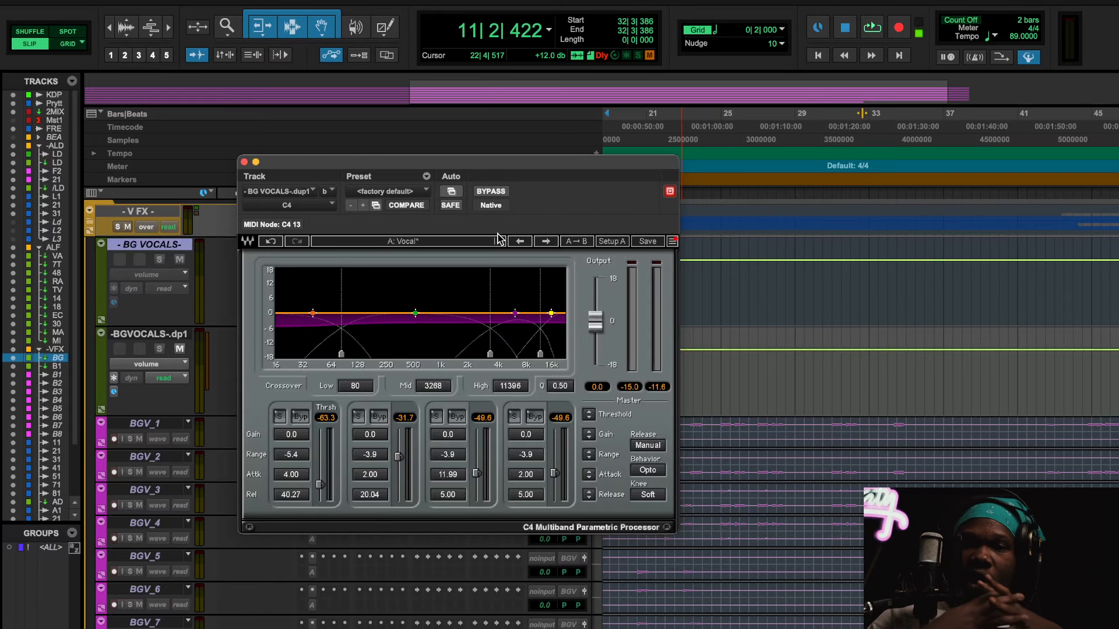
scroll(777, 593, down, 10)
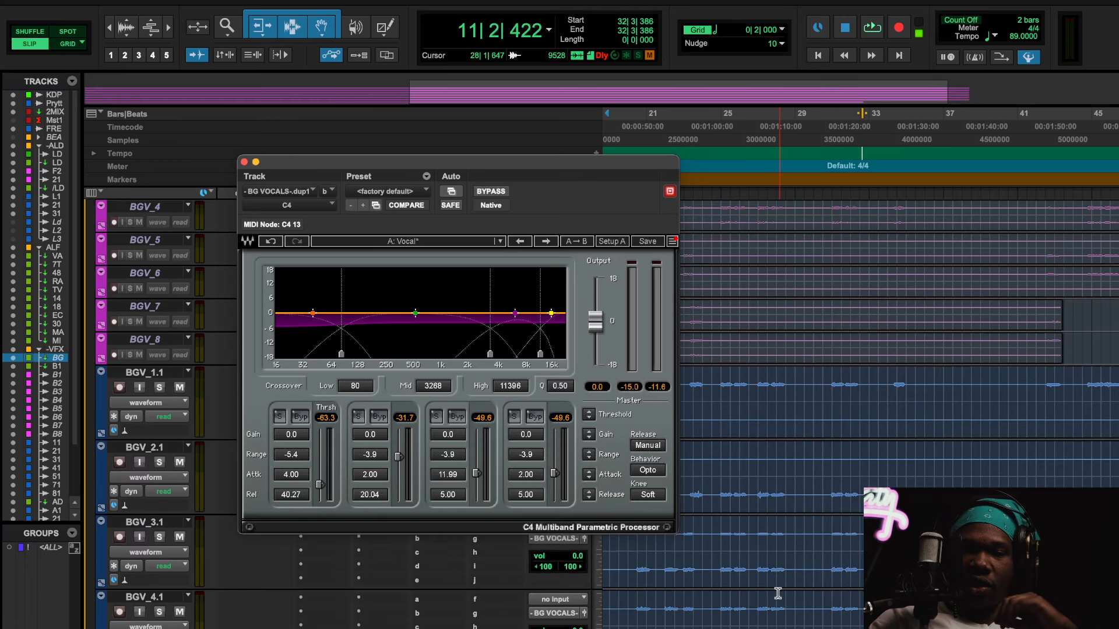
scroll(777, 594, left, 4)
scroll(777, 593, left, 1)
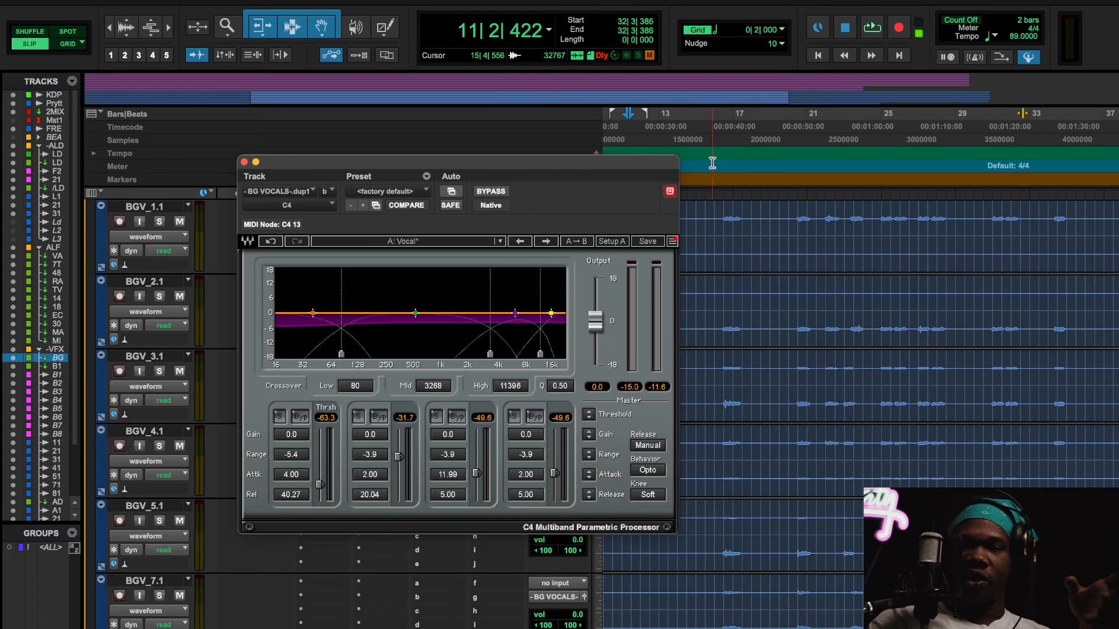
click(787, 141)
key(space)
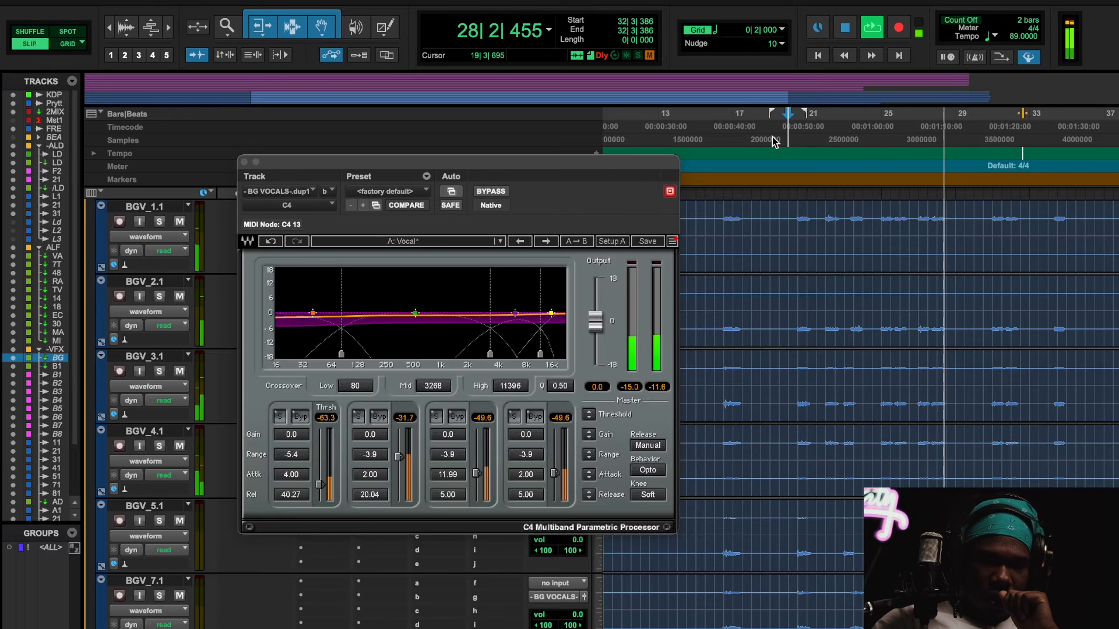
Step: Restart playback, compare the background vocals with the C4 bypassed and active, and stop playback
key(space)
key(space)
click(496, 194)
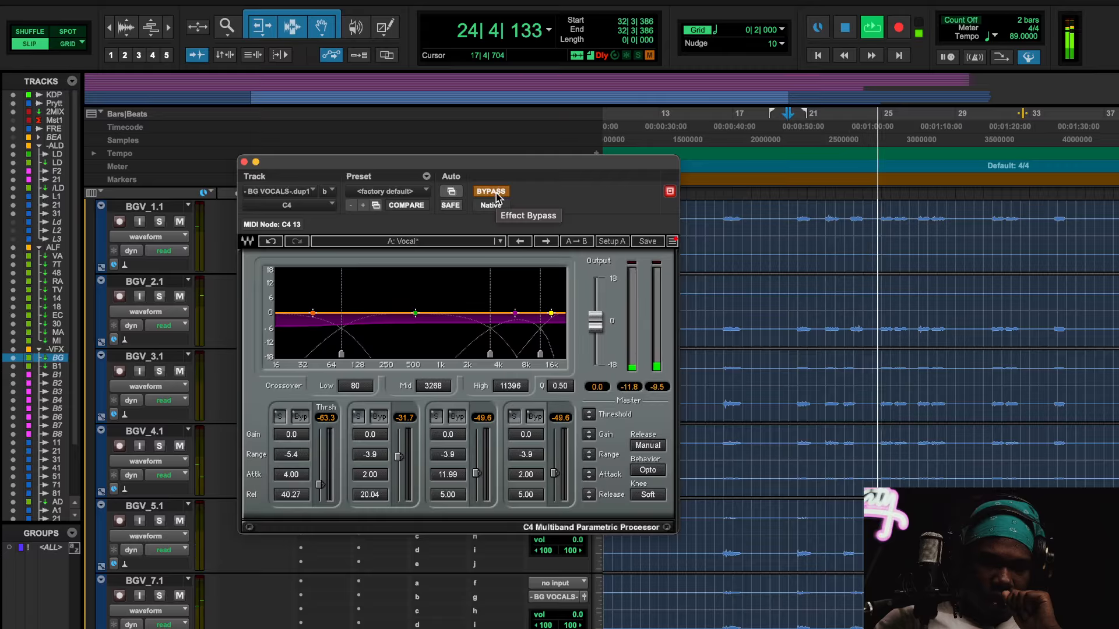
click(492, 192)
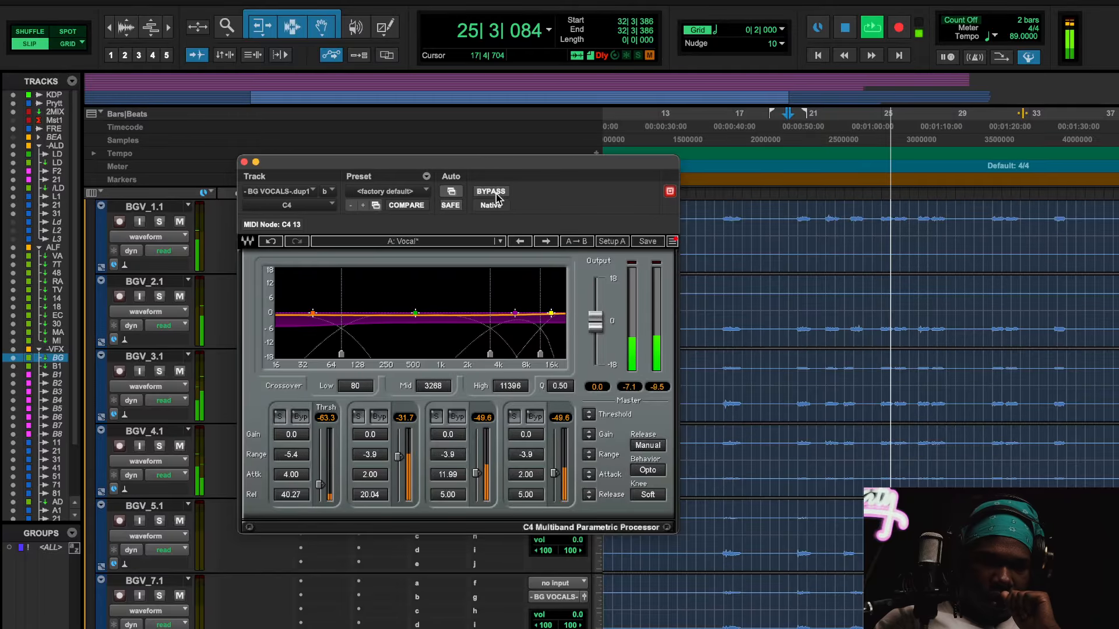
key(space)
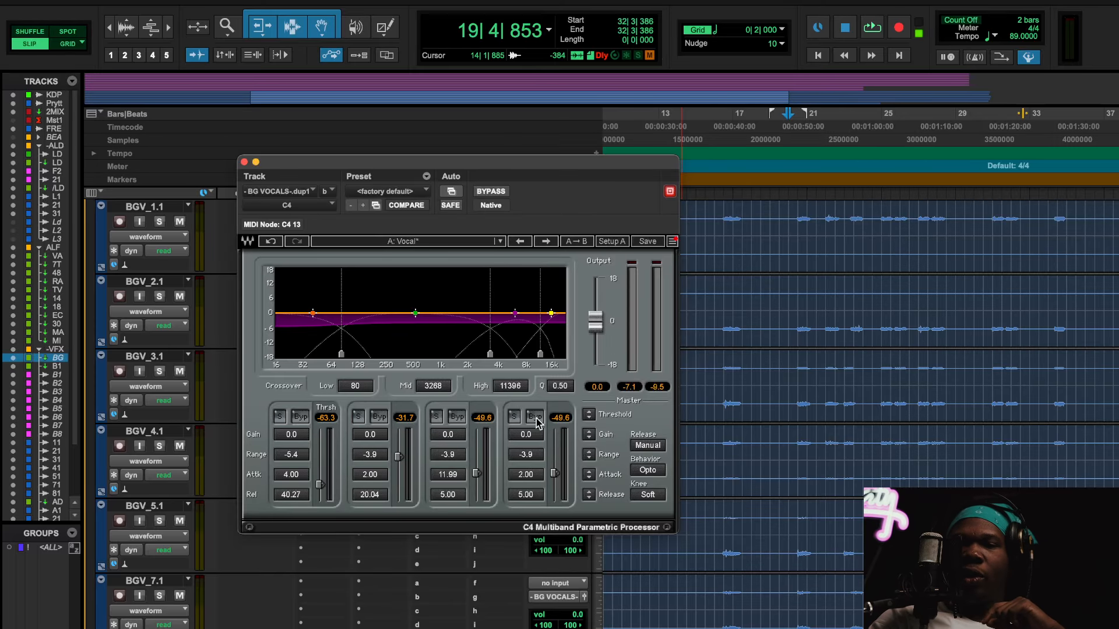
Step: Examine the C4's band gain, range and attack values and its preset list without loading a preset
click(535, 438)
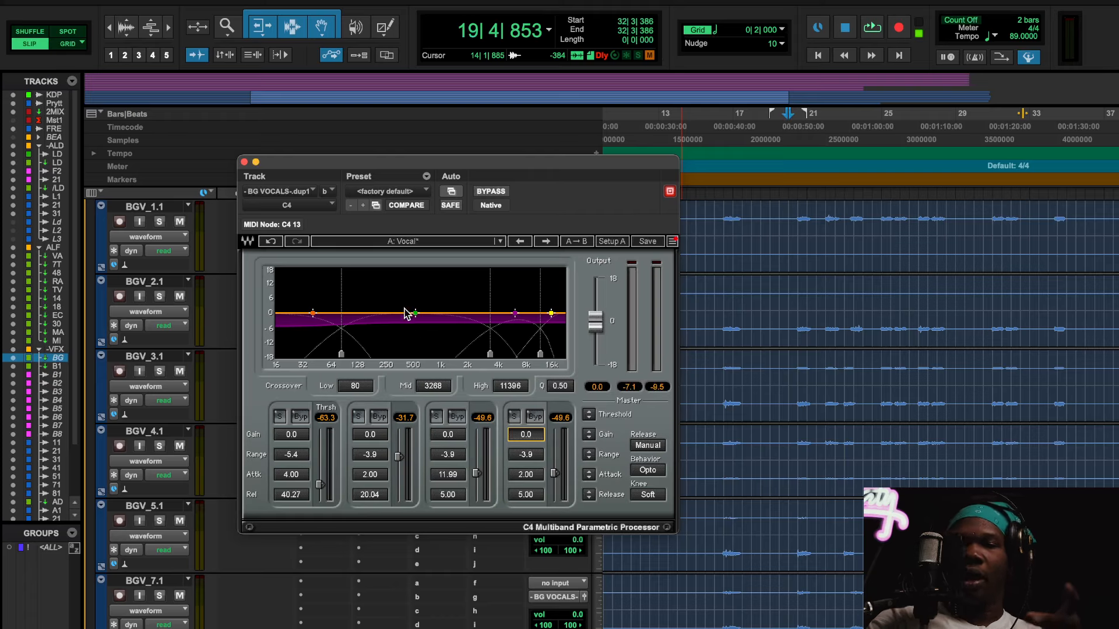
click(370, 455)
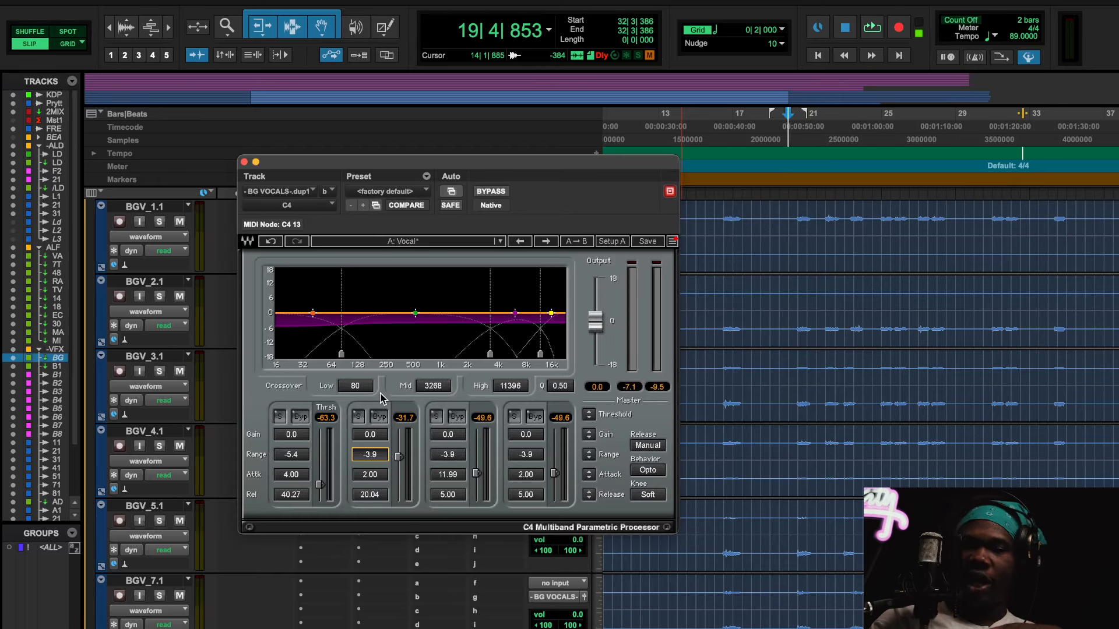
click(285, 477)
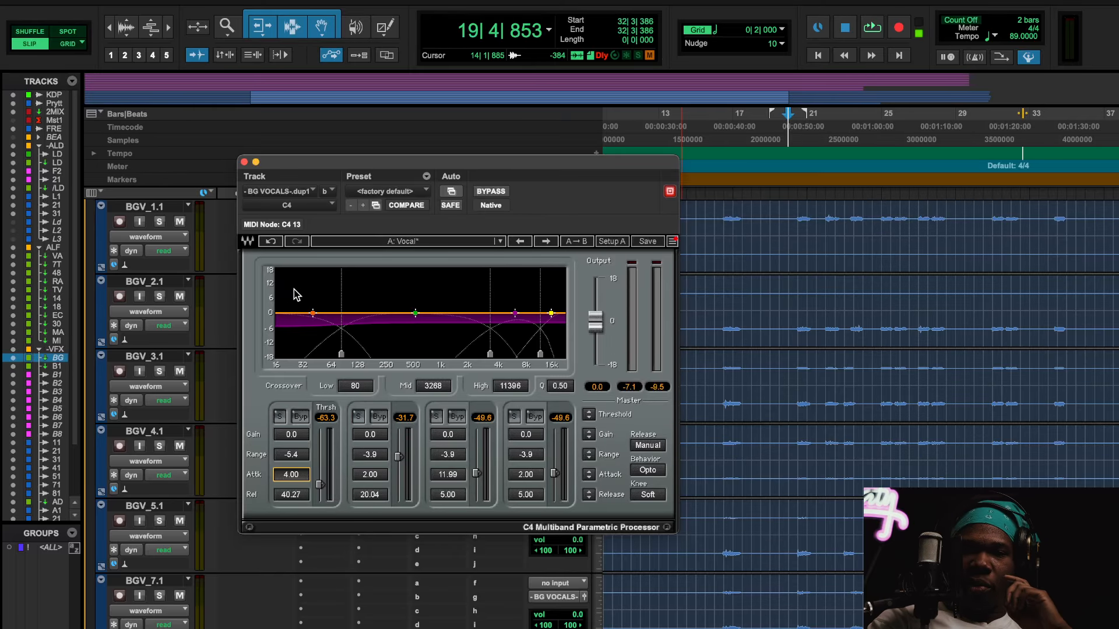
click(395, 242)
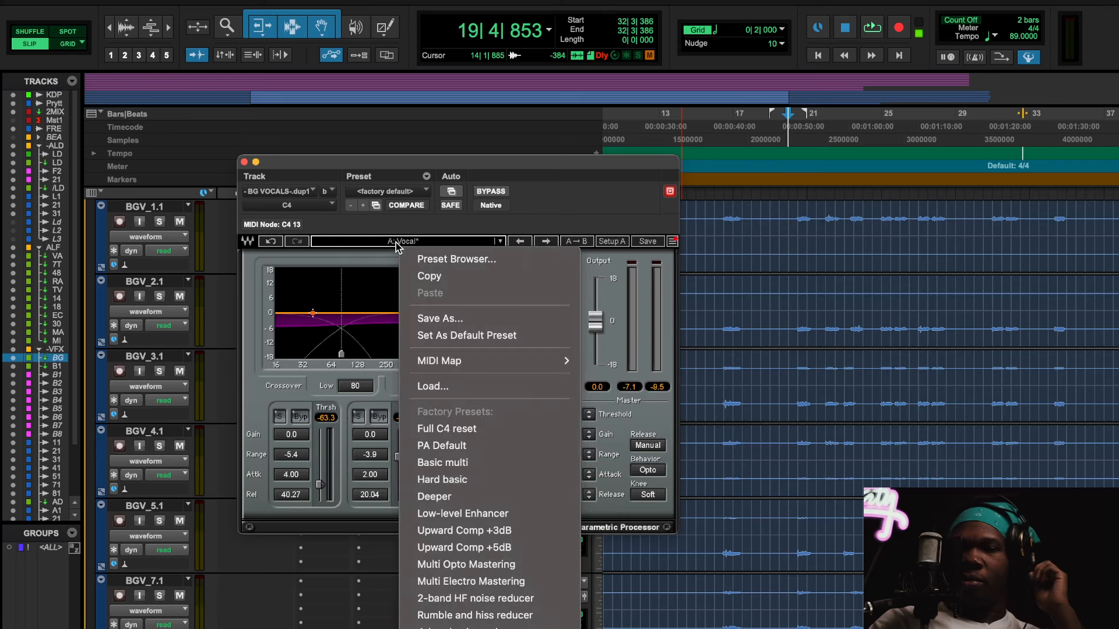
click(396, 242)
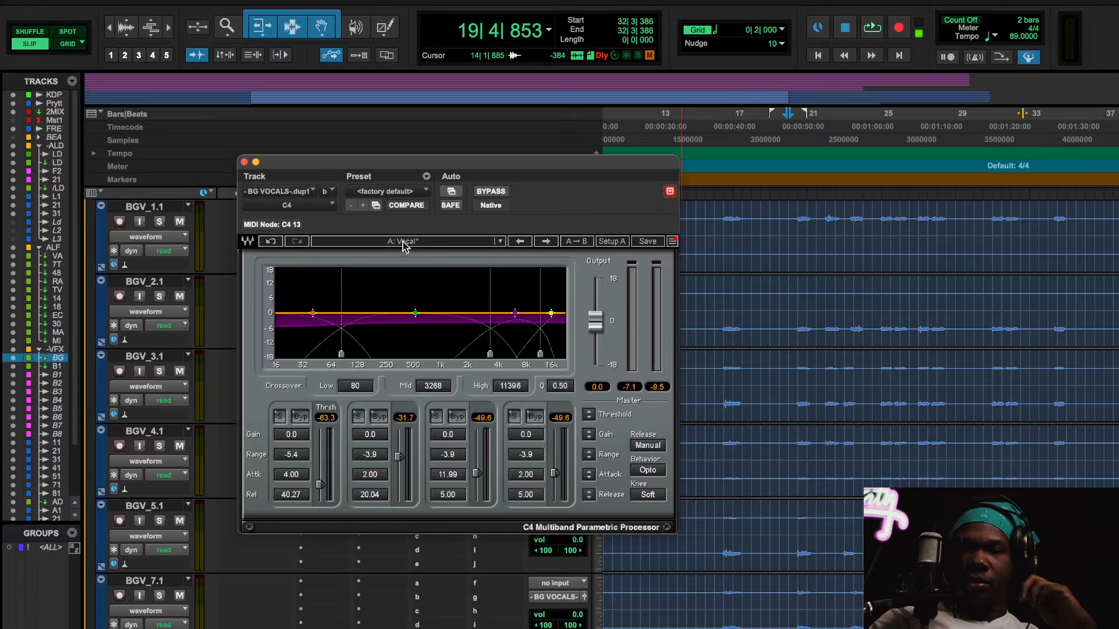
Step: Play the background vocals through the C4 from just before bar 45
scroll(950, 441, right, 3)
scroll(949, 441, right, 10)
scroll(950, 441, down, 1)
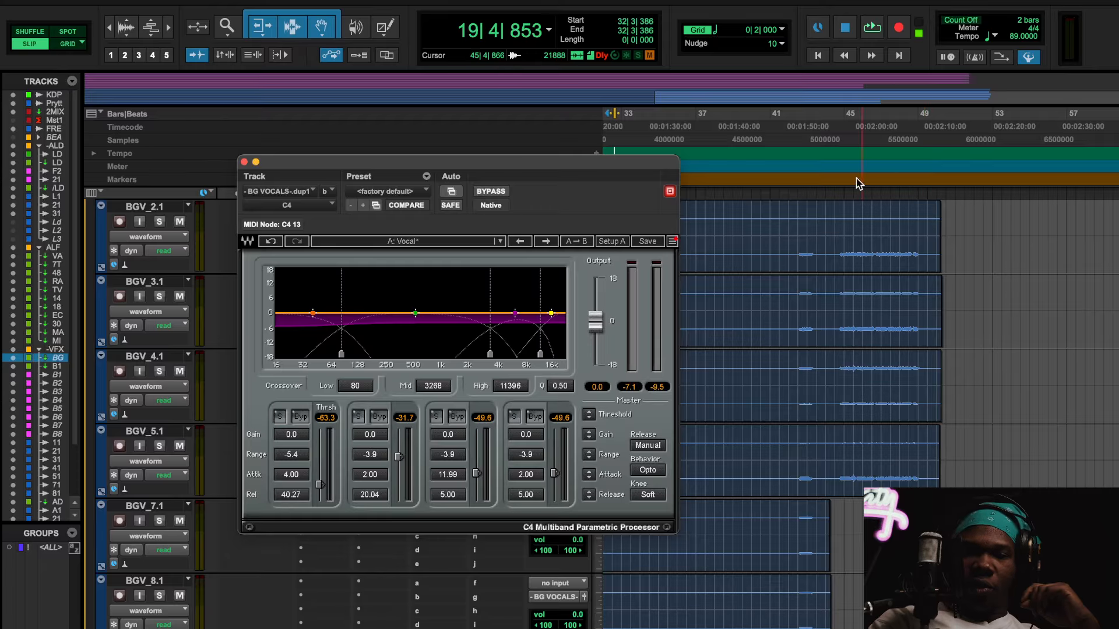
click(843, 135)
key(space)
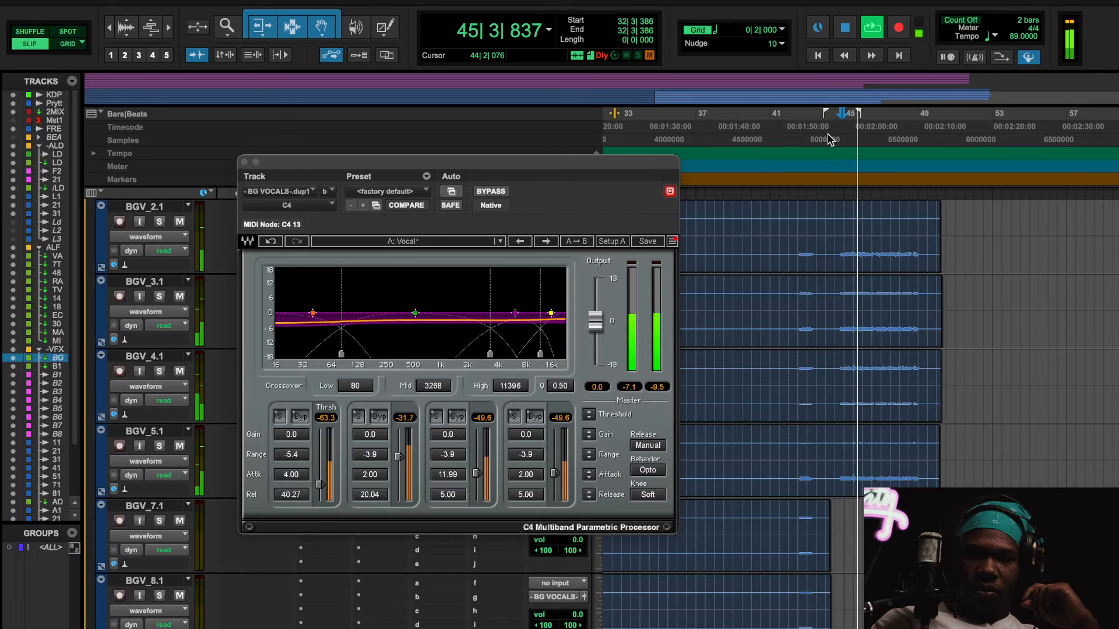
Step: Compare the background vocals with the C4 bypassed and active, stop playback, and leave the C4 active
click(489, 191)
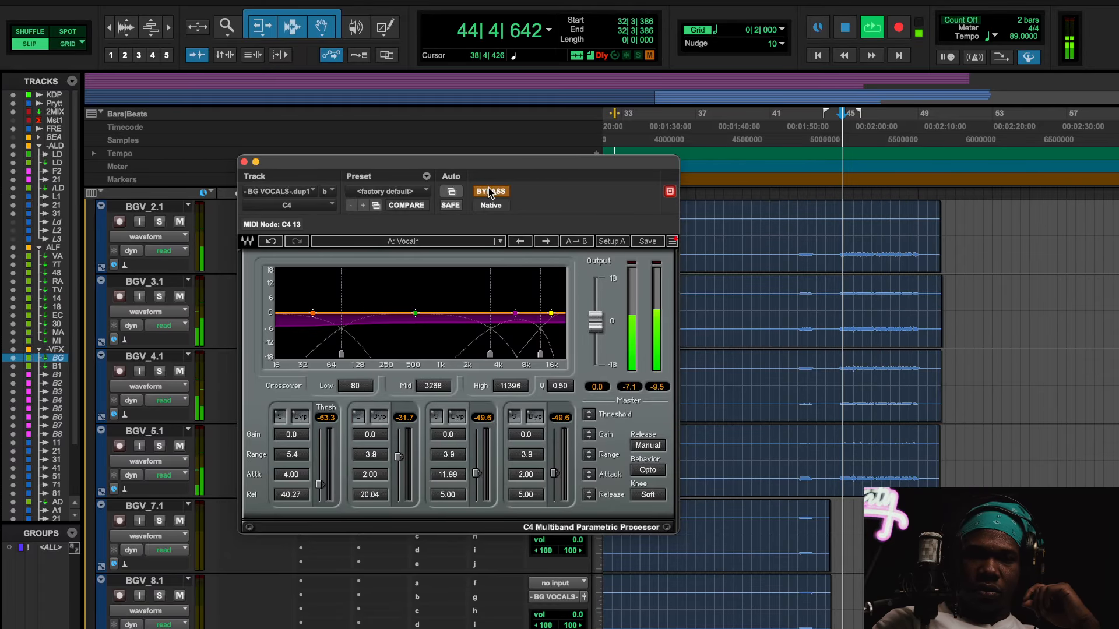
click(490, 191)
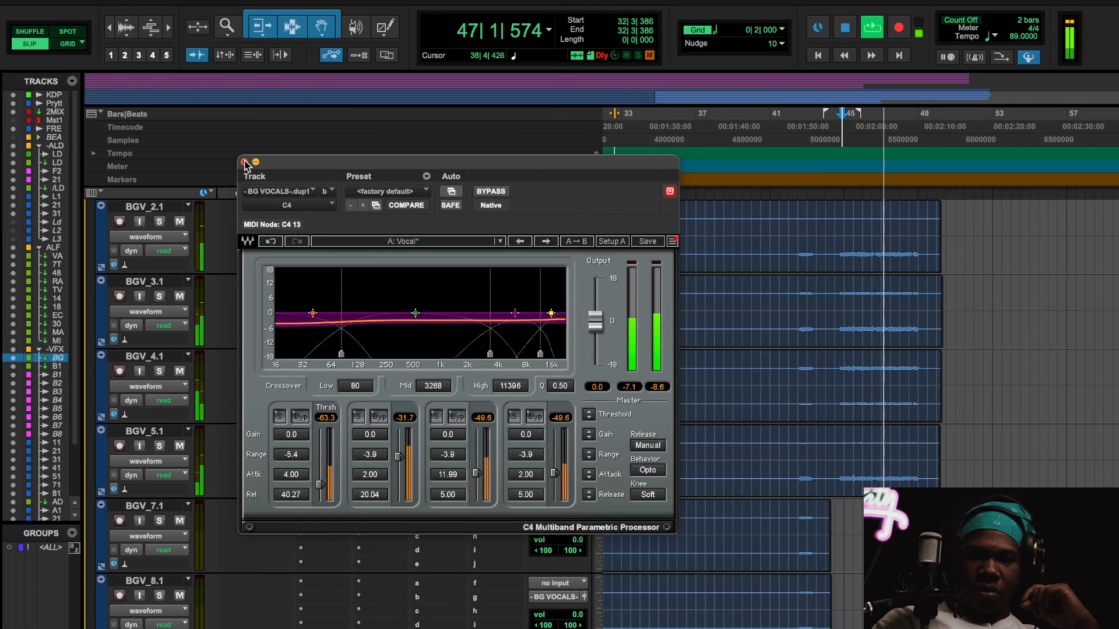
click(492, 192)
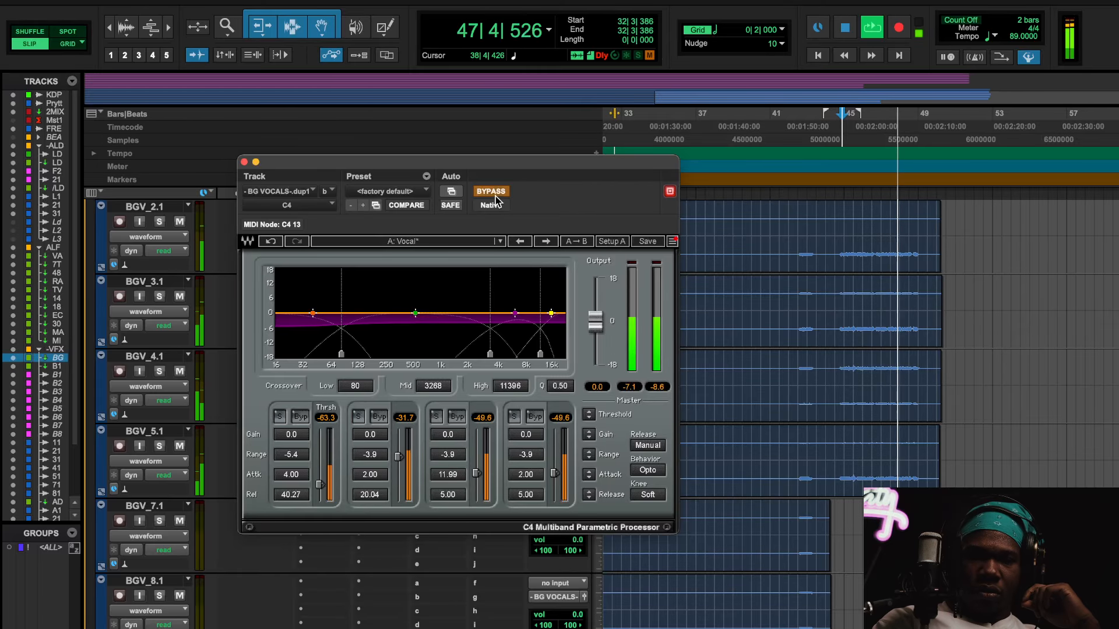
key(space)
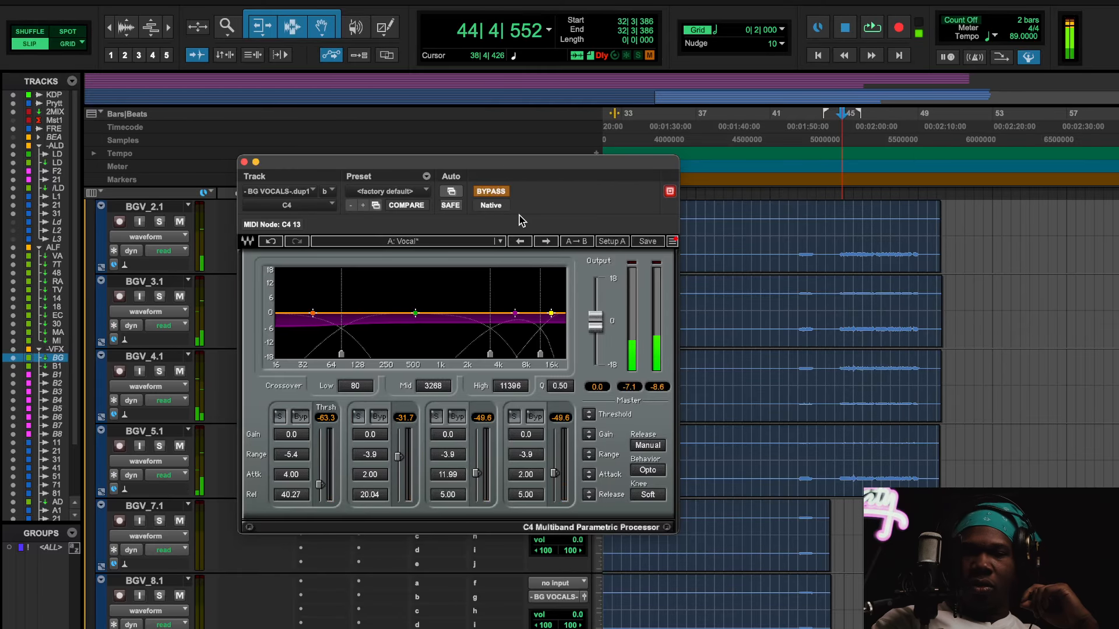
click(491, 192)
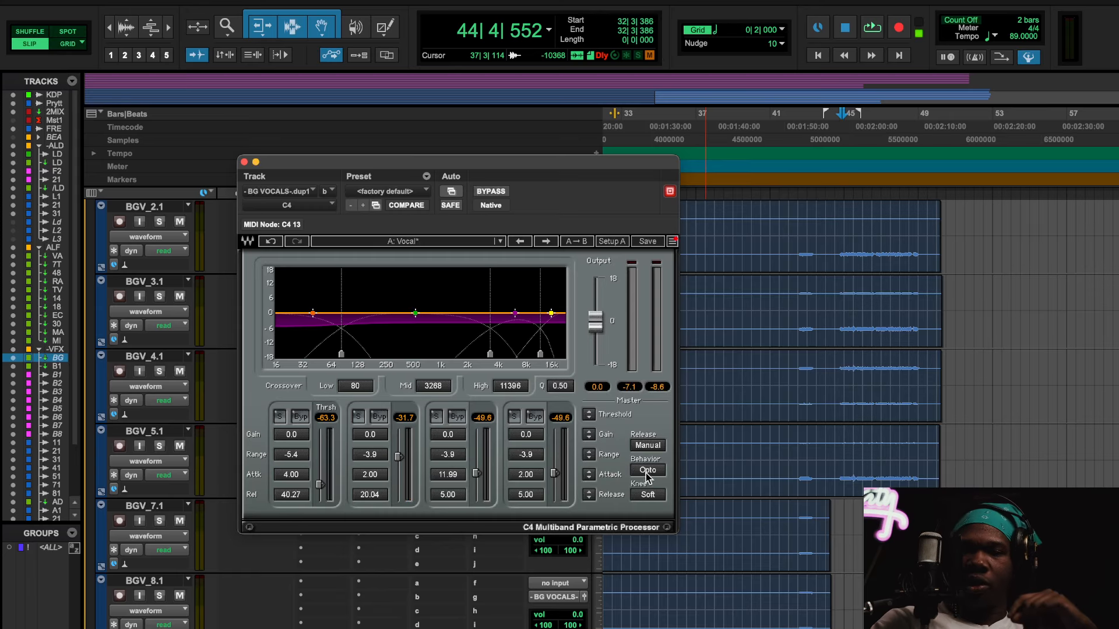
Step: Close the C4 window and open the C6 on the LD lead vocal track
click(245, 162)
scroll(515, 593, down, 10)
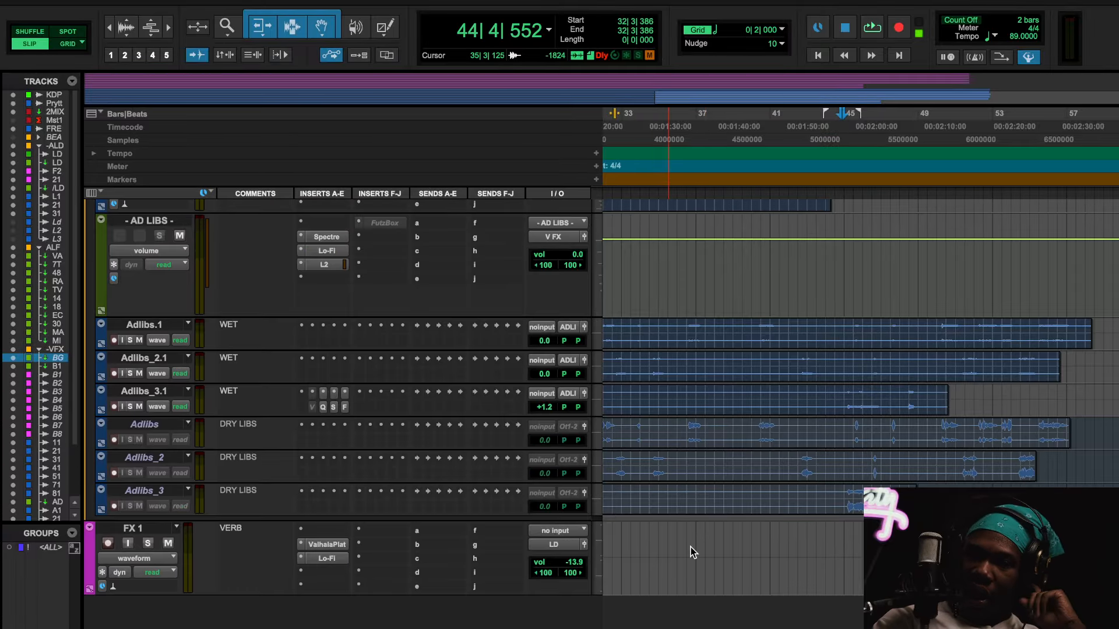
scroll(690, 547, down, 15)
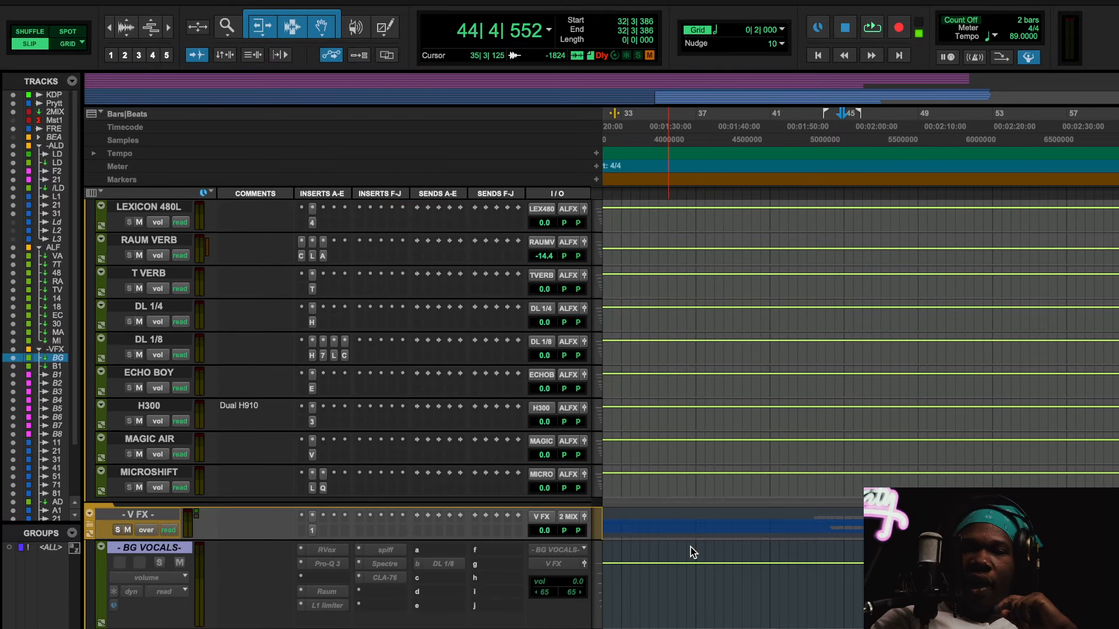
scroll(690, 547, up, 20)
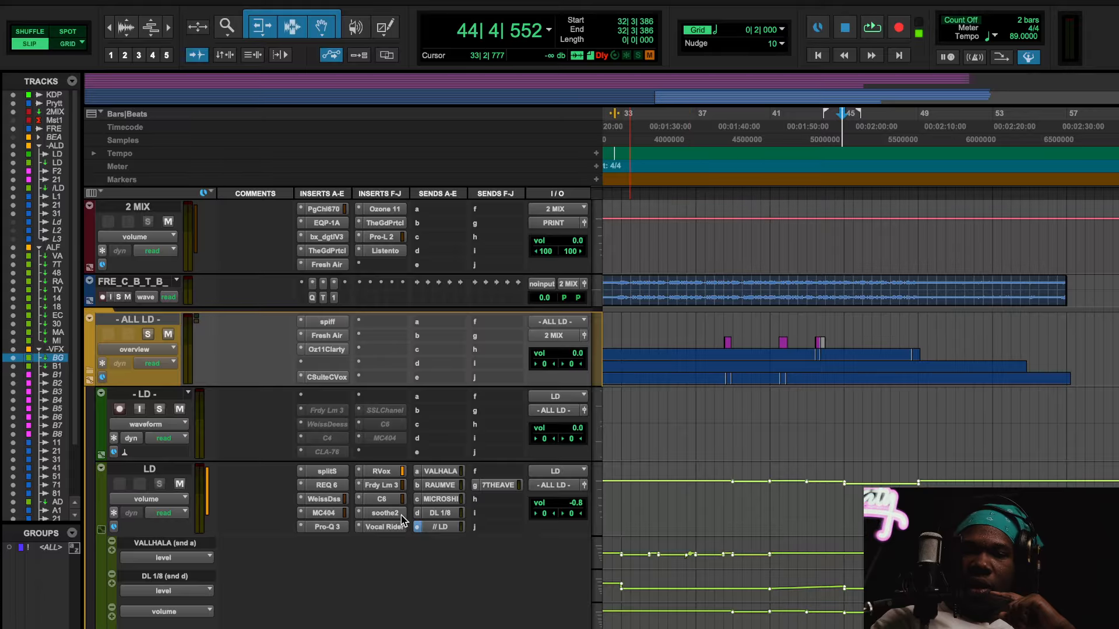
click(384, 499)
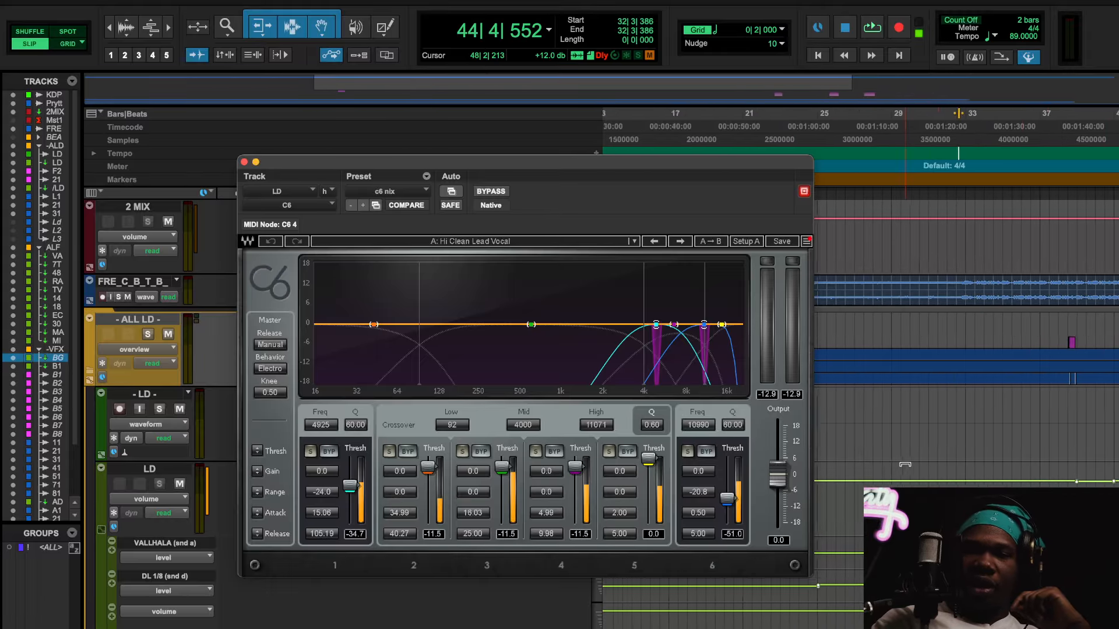
Step: Play the lead vocal through the C6 from just before bar 7
scroll(905, 464, left, 10)
scroll(905, 465, right, 3)
scroll(905, 465, left, 5)
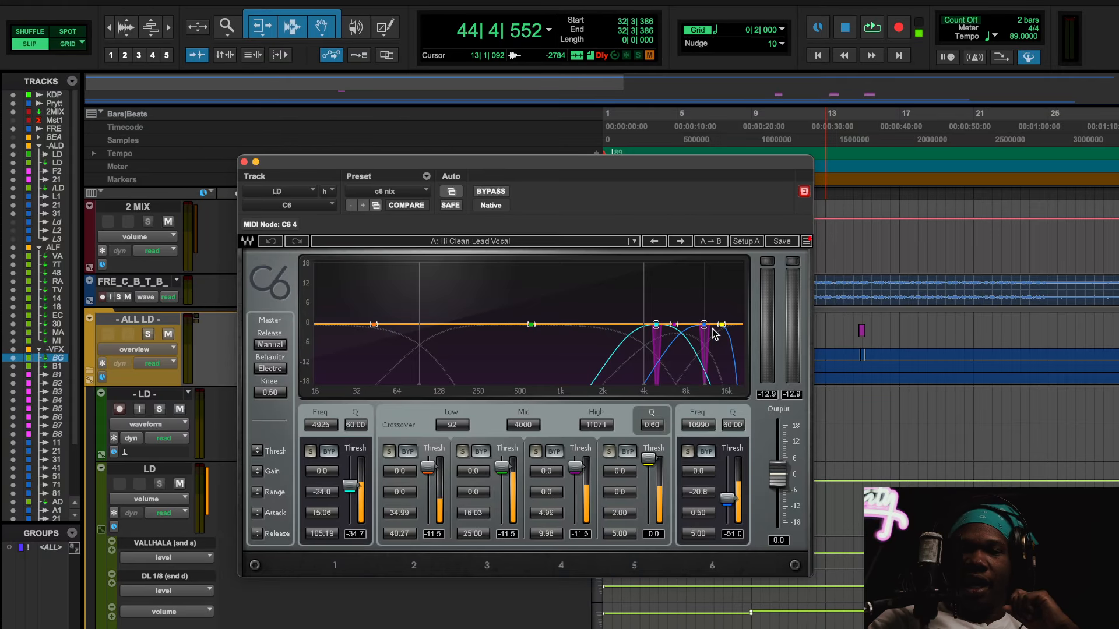
key(space)
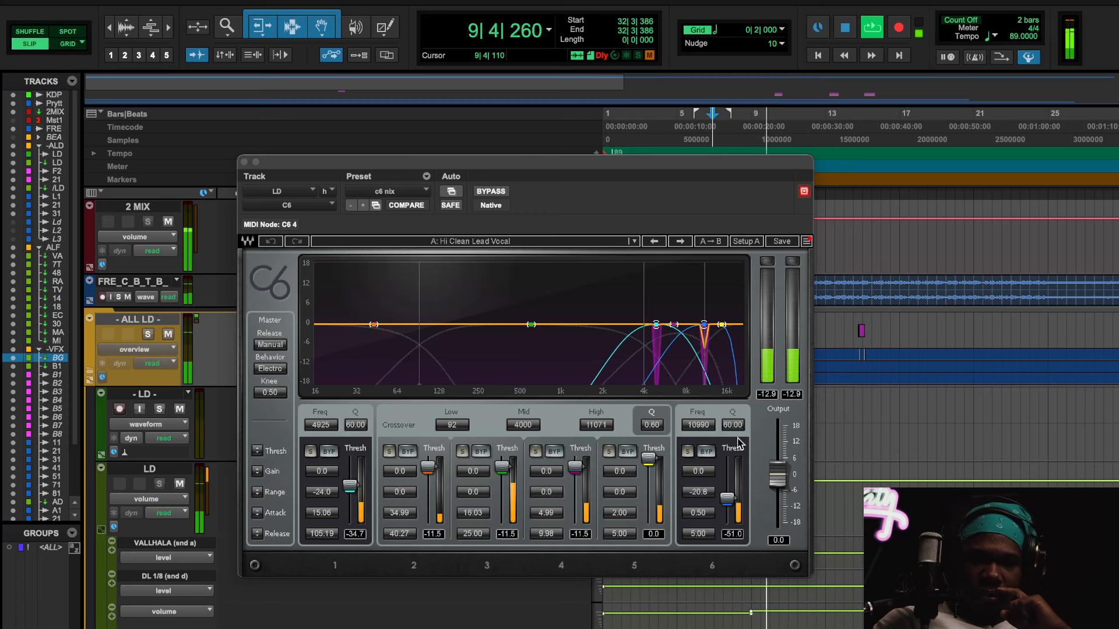
Step: Audition the C6's band 6 and band 1 in solo, one after the other, and unsolo both
click(687, 450)
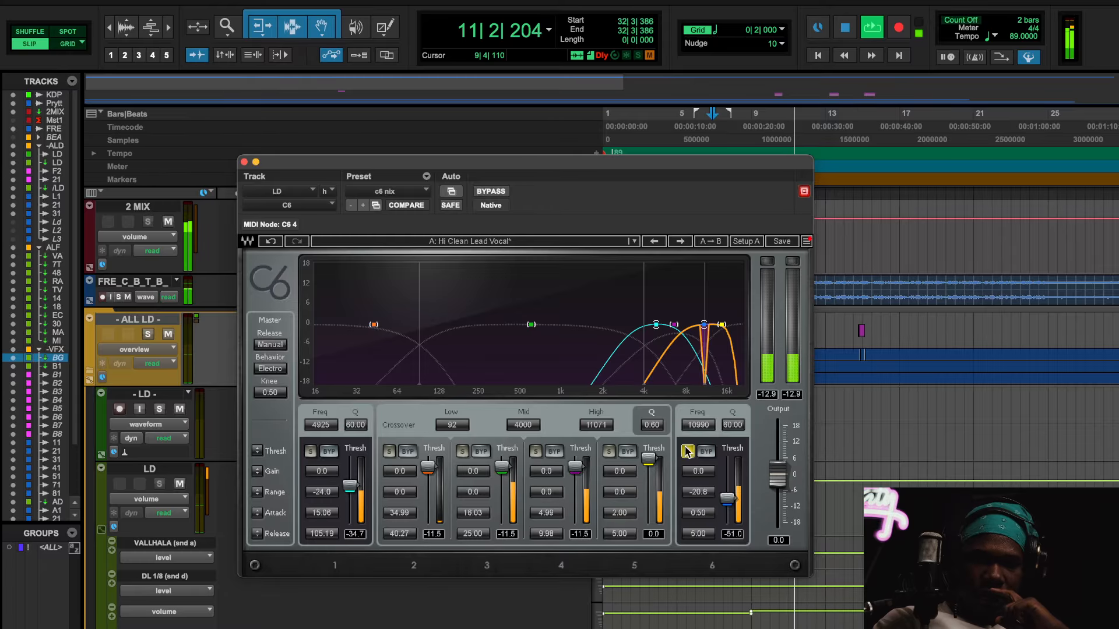
click(688, 450)
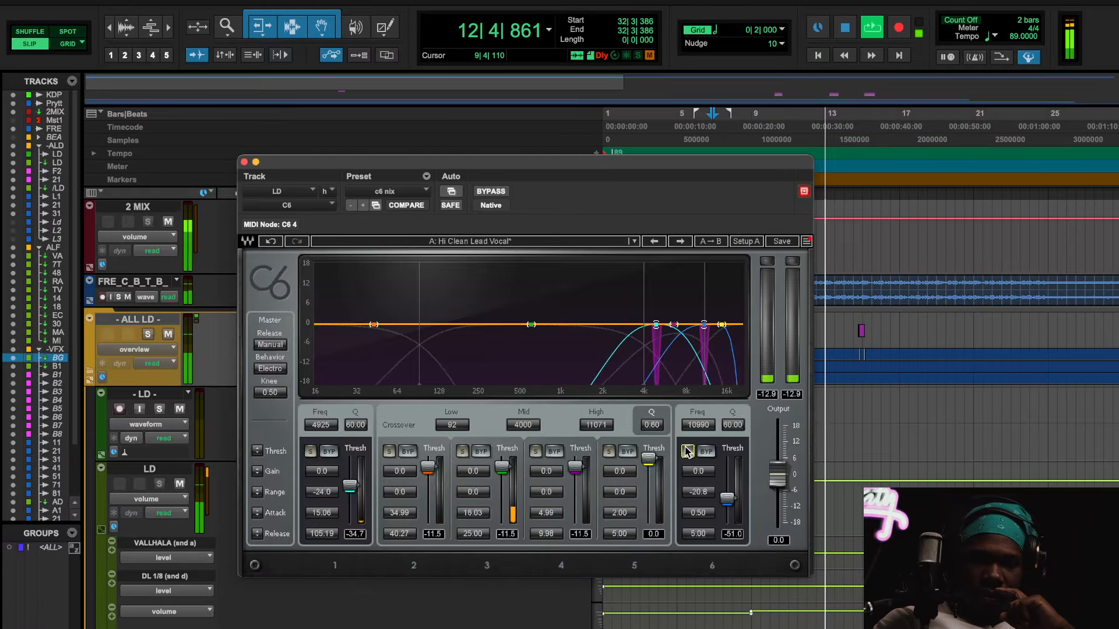
click(309, 451)
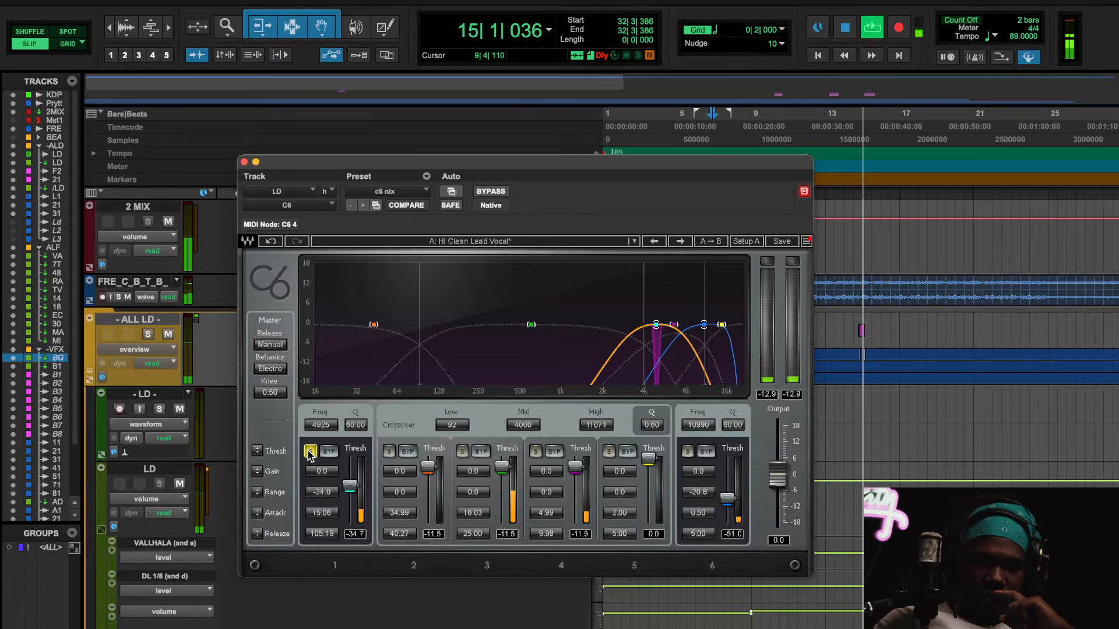
click(310, 452)
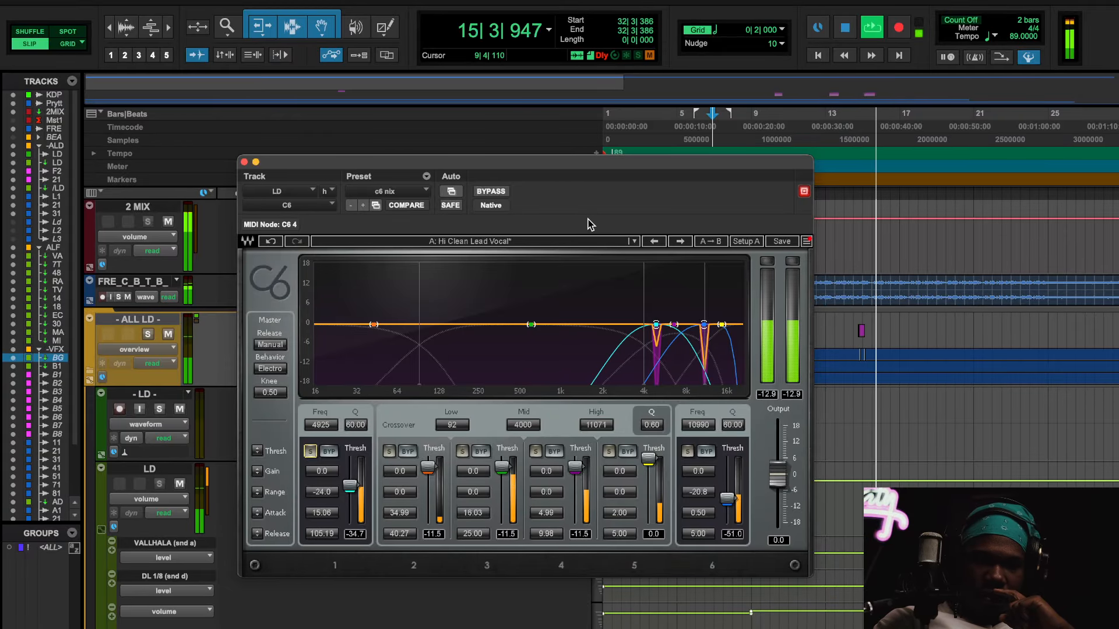
Step: Compare the lead vocal with the C6 bypassed and active, and stop playback
click(485, 192)
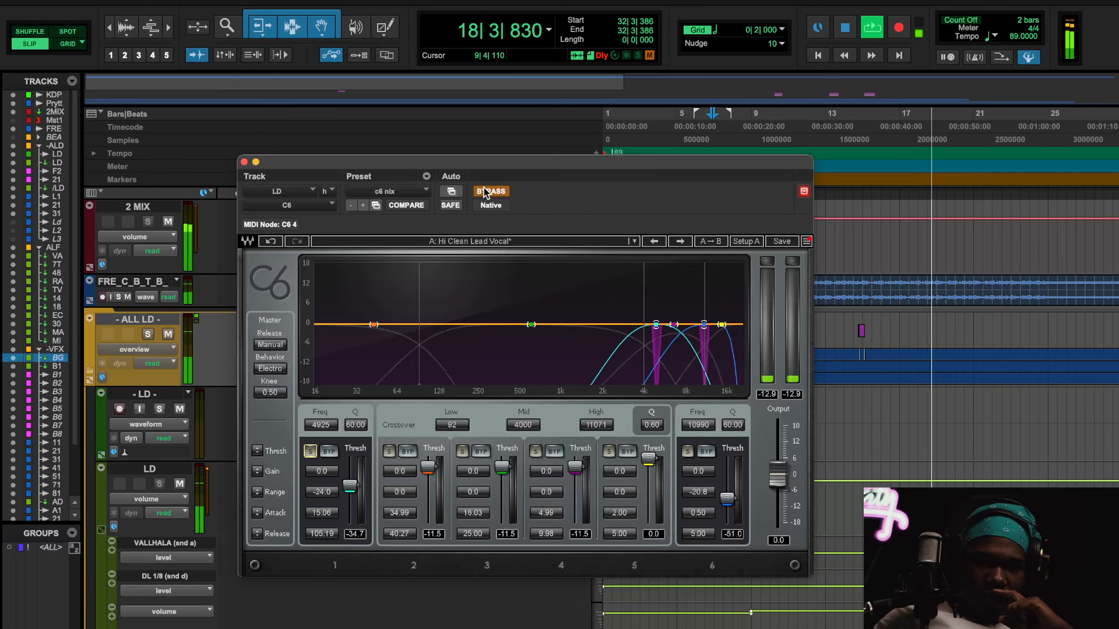
click(484, 192)
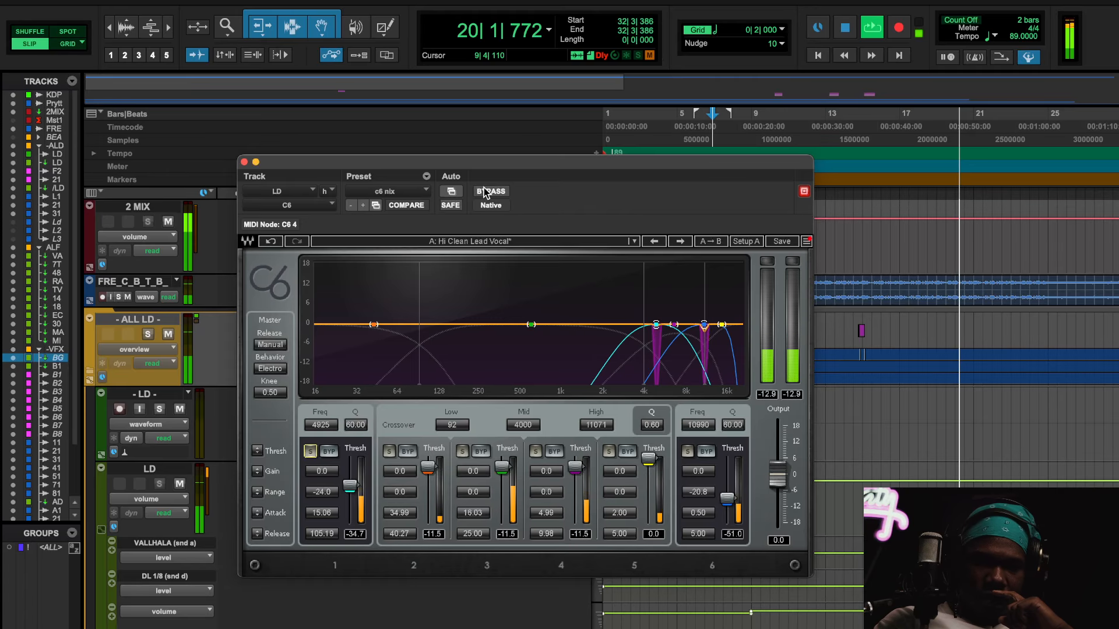
key(space)
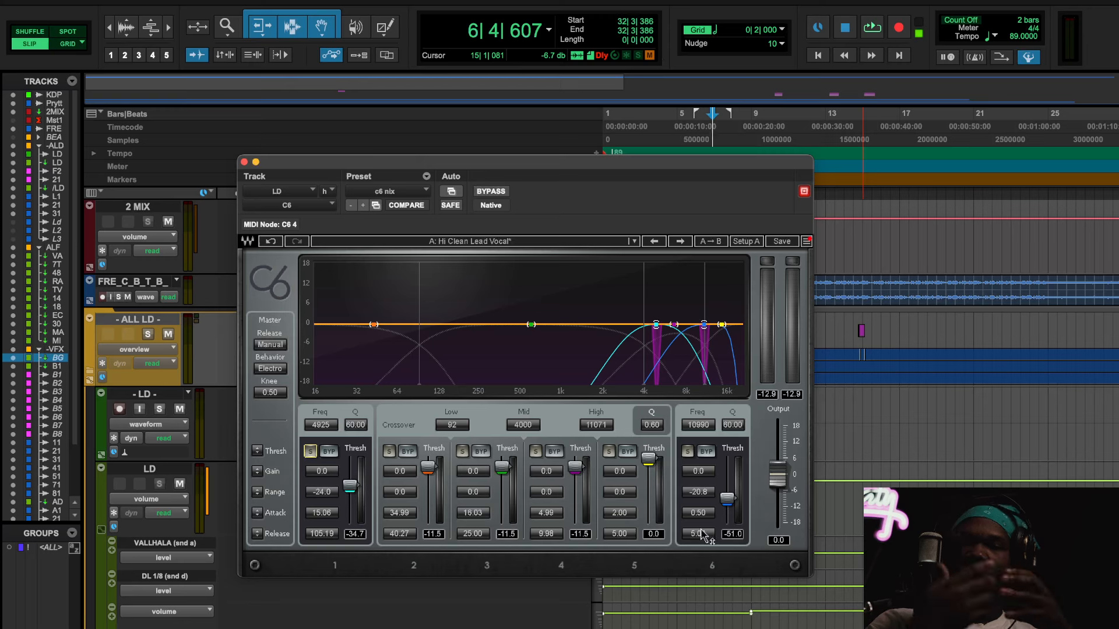
Step: Play from bar 11, try a very long release on the C6's band 6, and return it to 5.00
click(794, 114)
key(space)
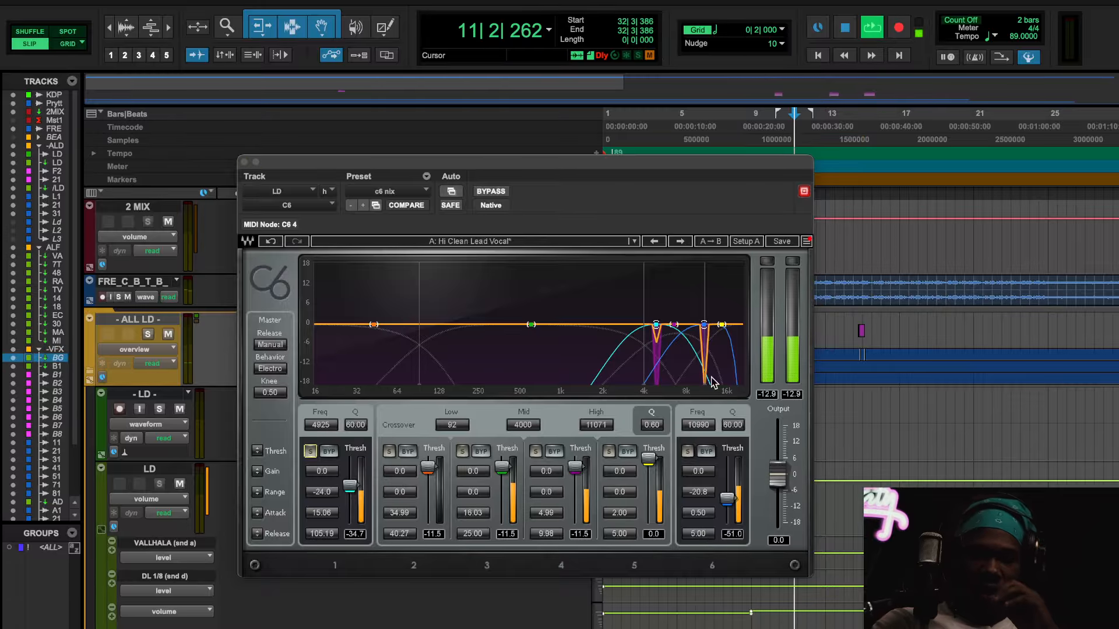
drag(699, 535, 698, 533)
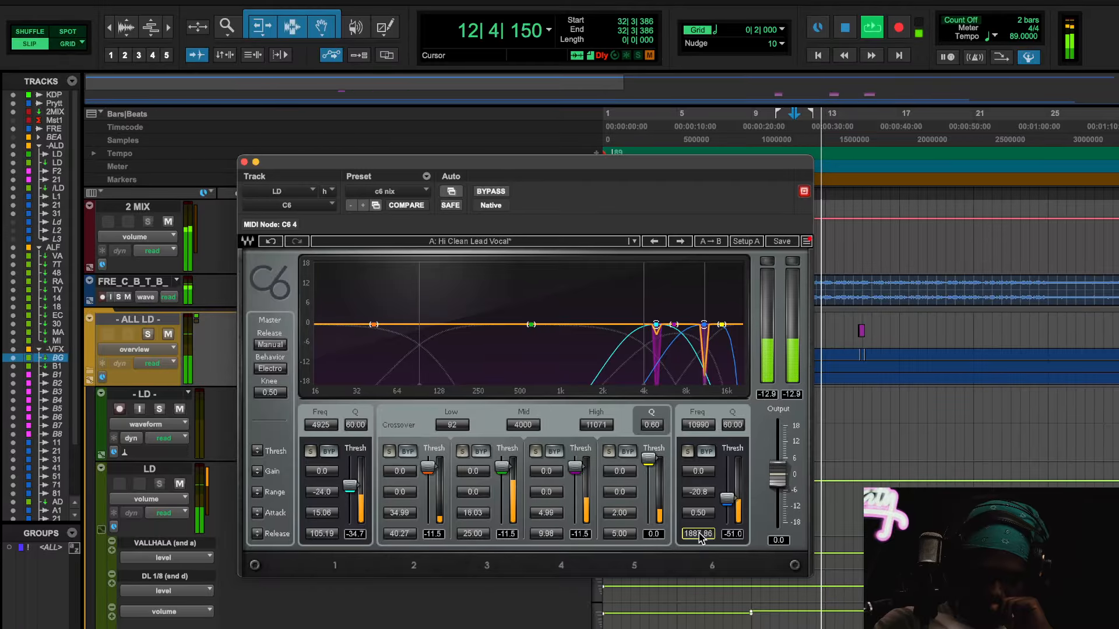
drag(698, 533, 699, 569)
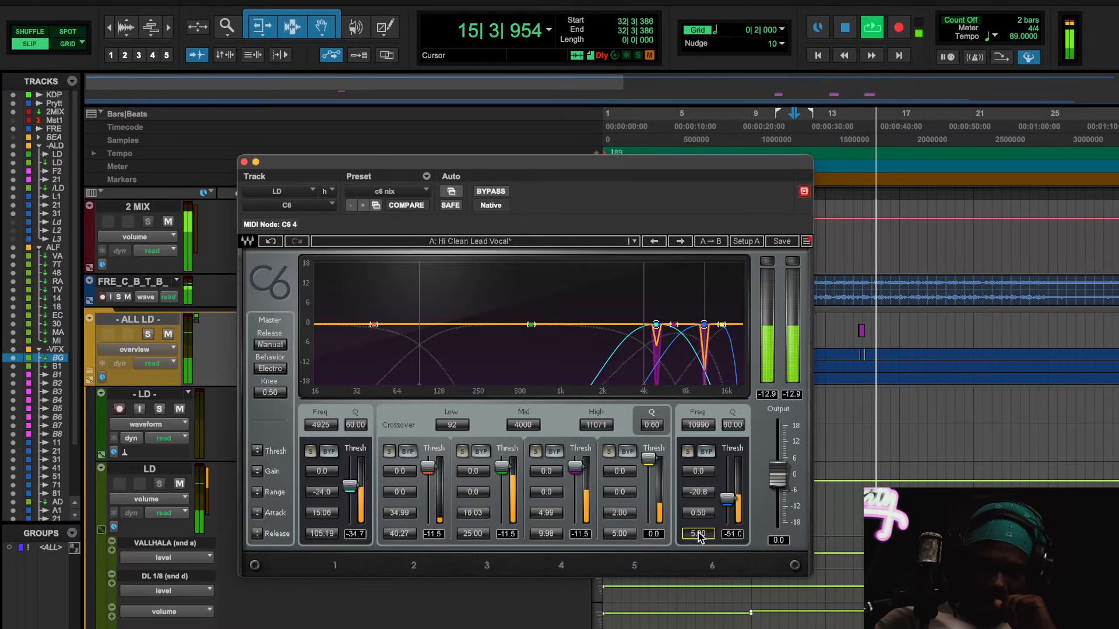
Step: Try a 399.00 release on the C6's band 6, restore 5.00, stop playback and close the plug-in window
drag(699, 535, 699, 502)
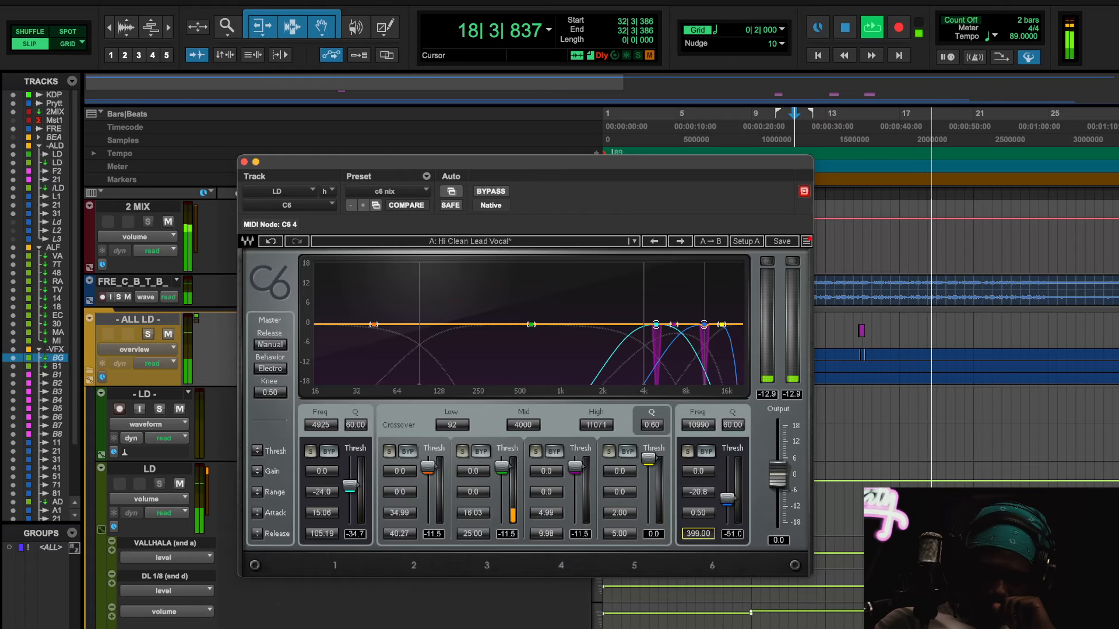
drag(699, 533, 699, 577)
key(space)
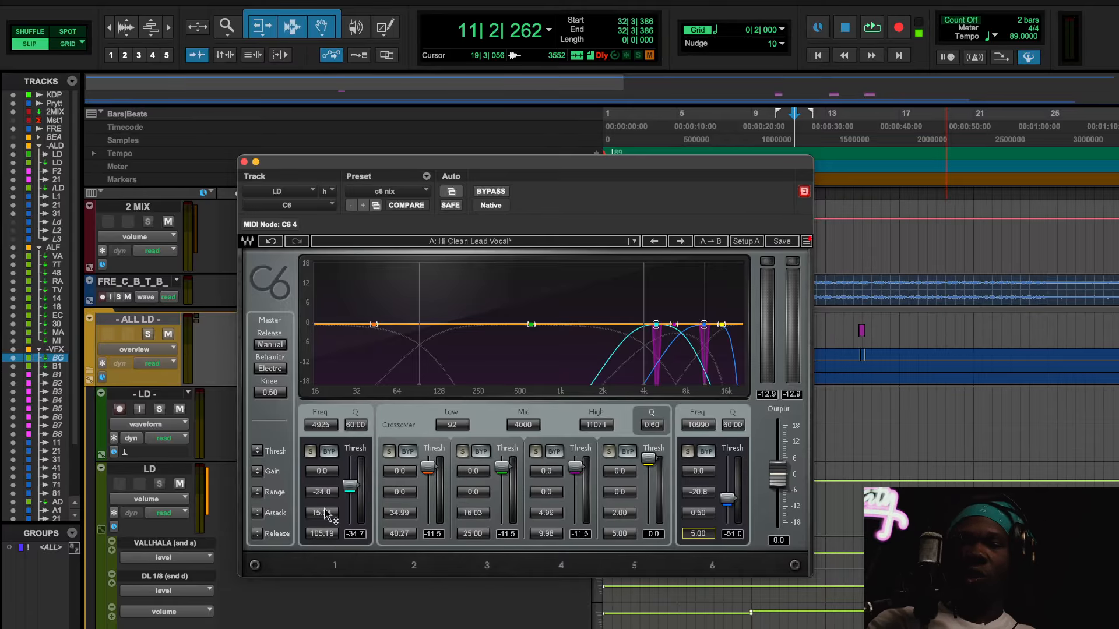
click(245, 162)
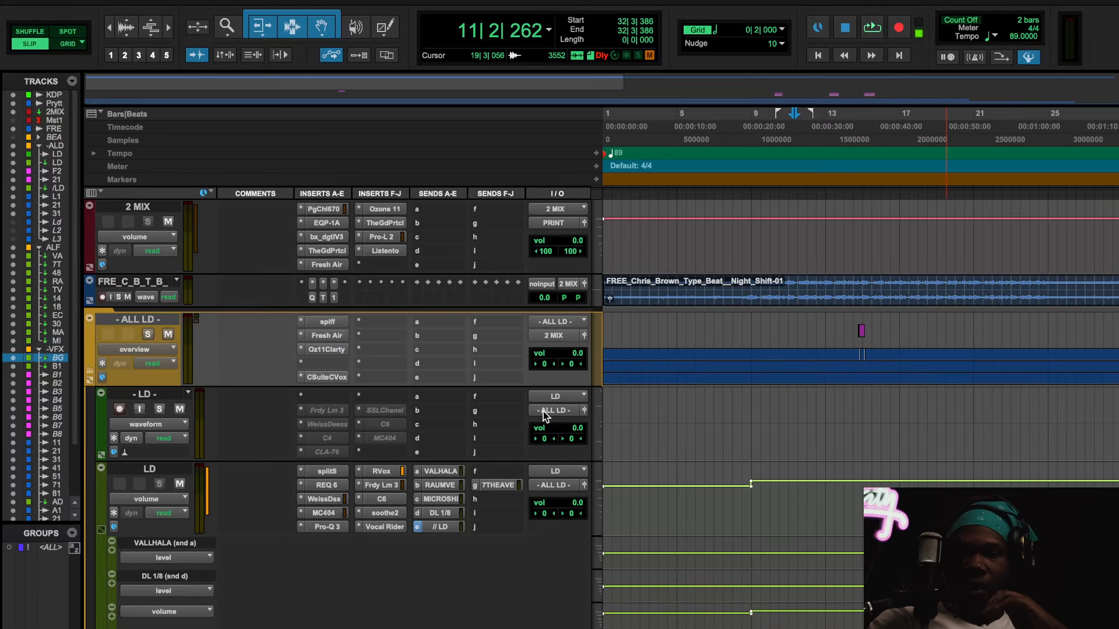
Step: Reset the Listento insert on the 2 MIX track by making it inactive and active again
right_click(394, 251)
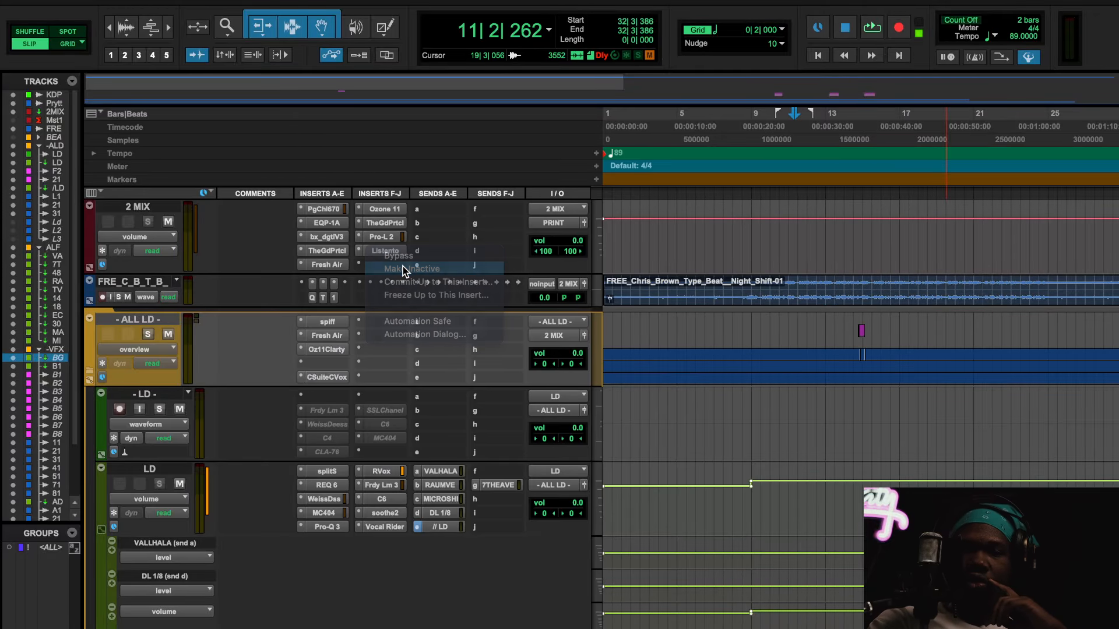
click(403, 267)
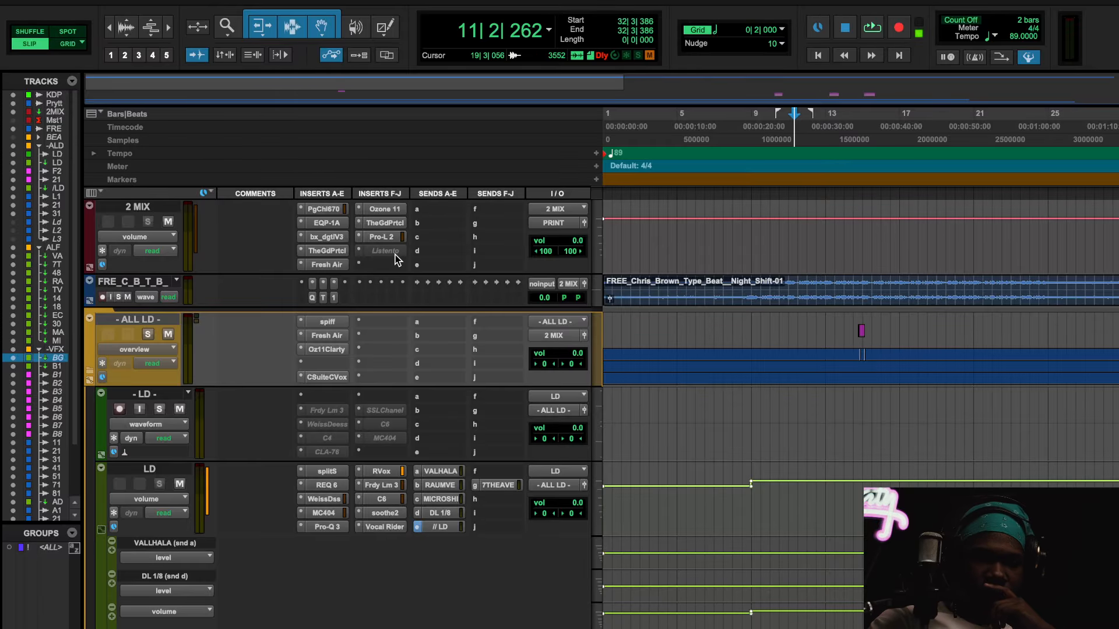
right_click(396, 256)
click(404, 269)
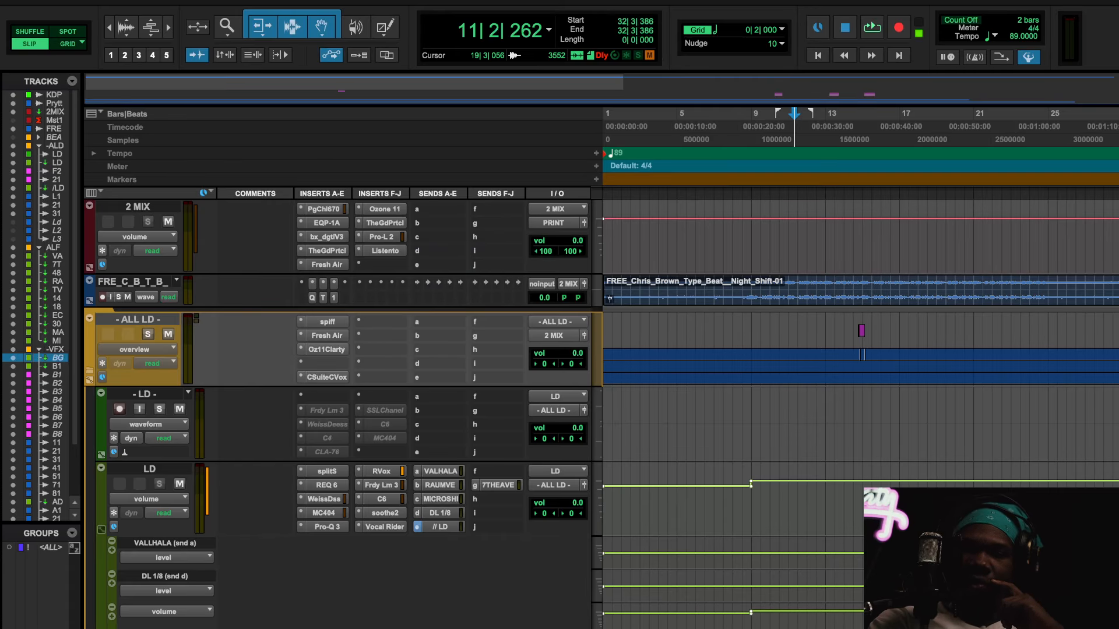
Step: Play the mix briefly from bar 11 to check the sound, and stop playback
click(745, 180)
key(space)
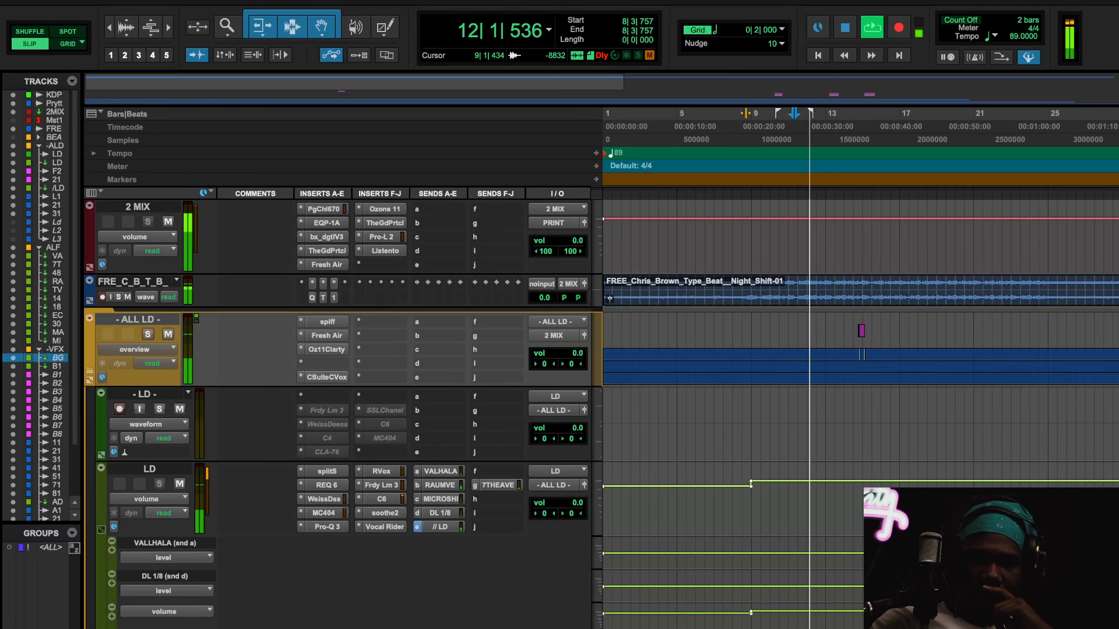
key(space)
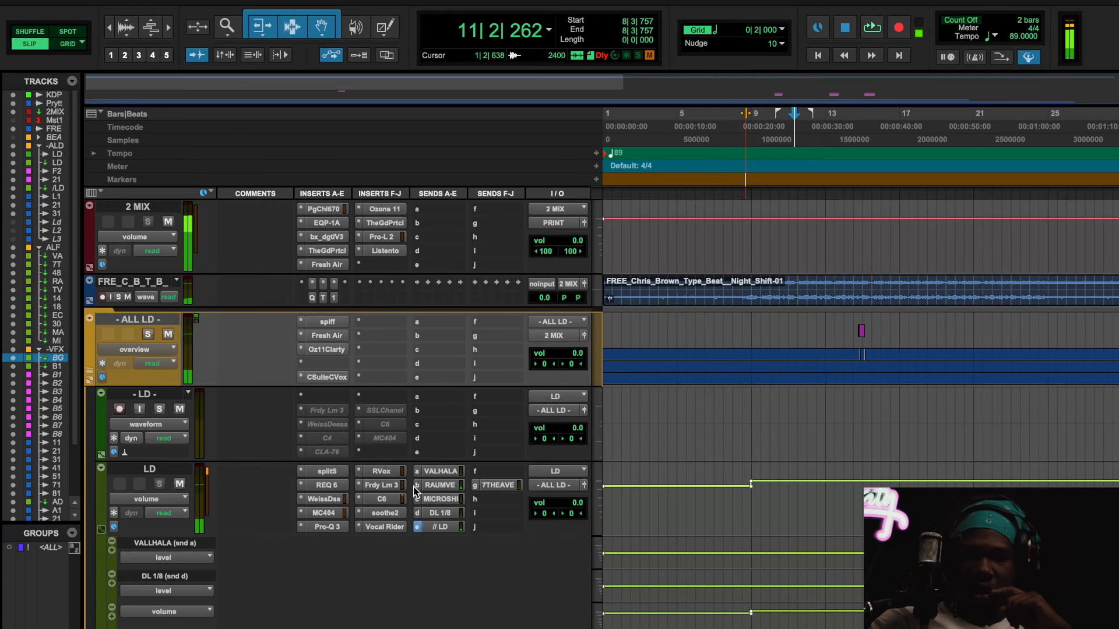
Step: Open the MC404 multiband compressor on the LD track, reposition its window to show all four bands, and play the lead vocal
click(335, 515)
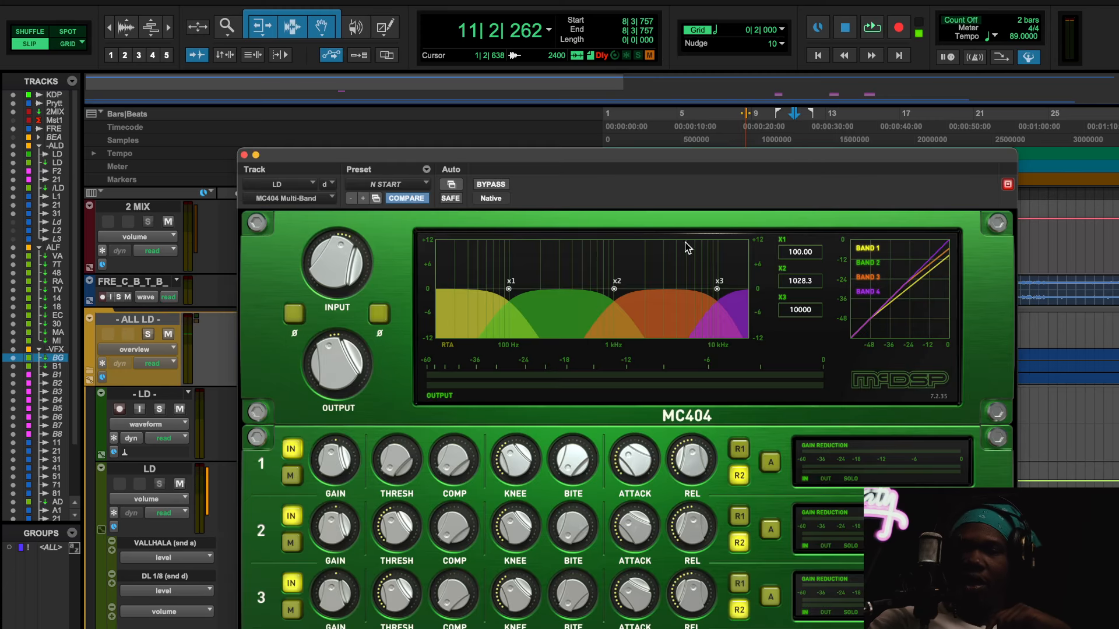
drag(735, 165, 632, 100)
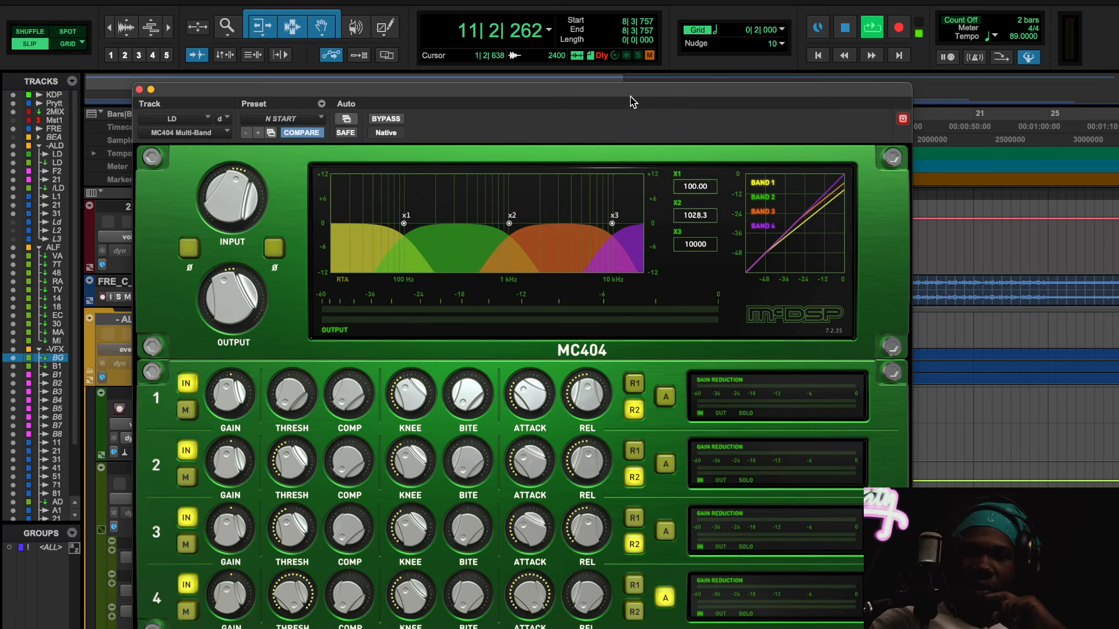
key(space)
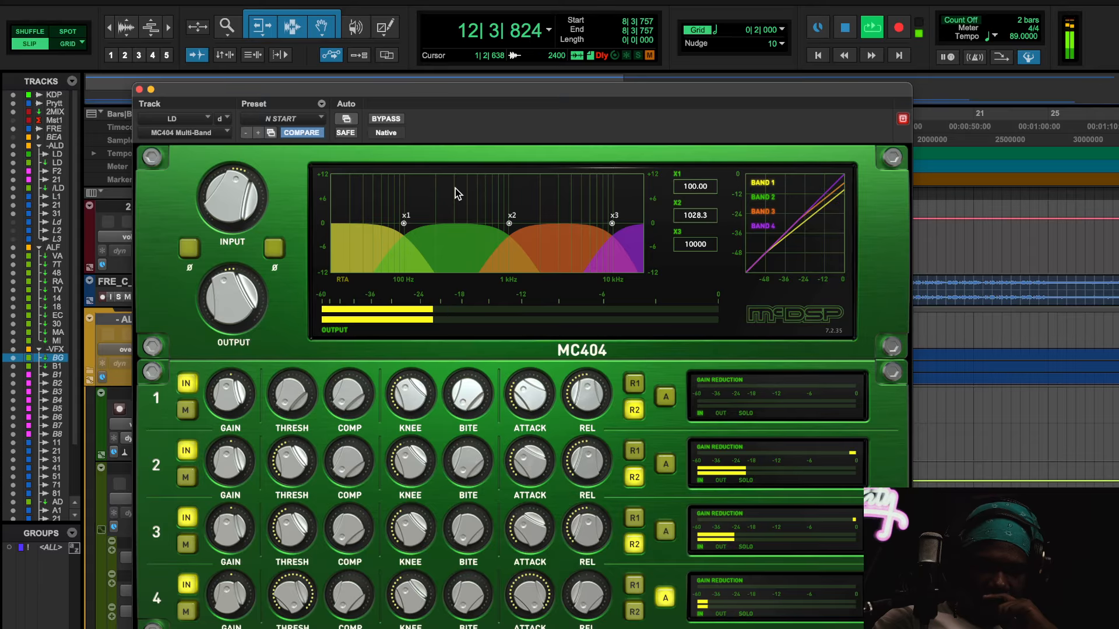
mouse_move(250, 293)
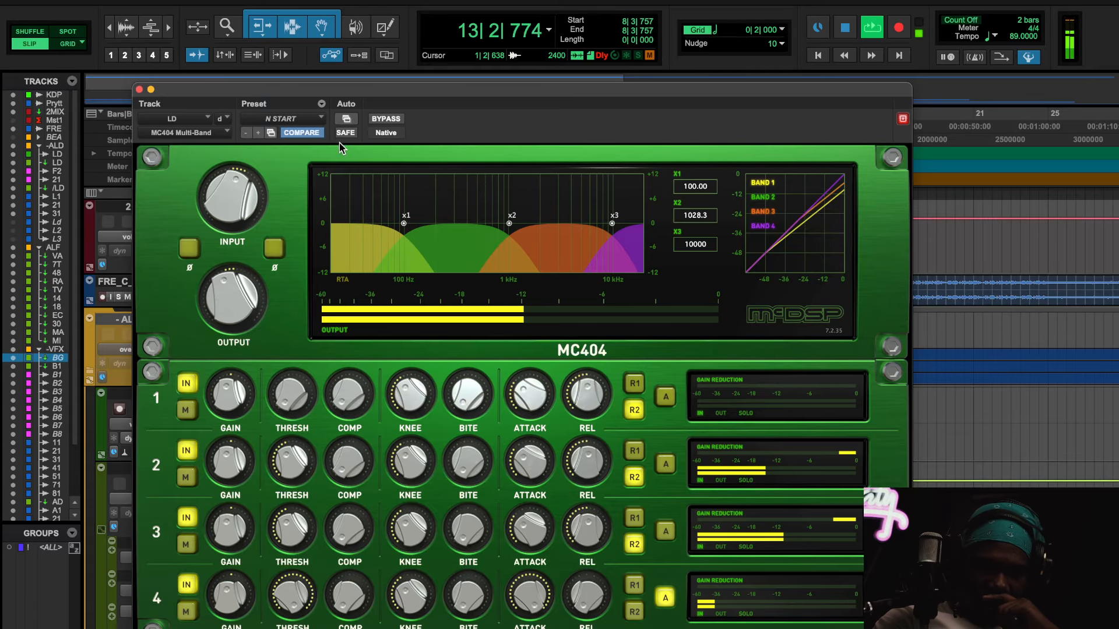
Step: Compare the playing lead vocal with the MC404 bypassed and active, and close its plug-in window
click(386, 118)
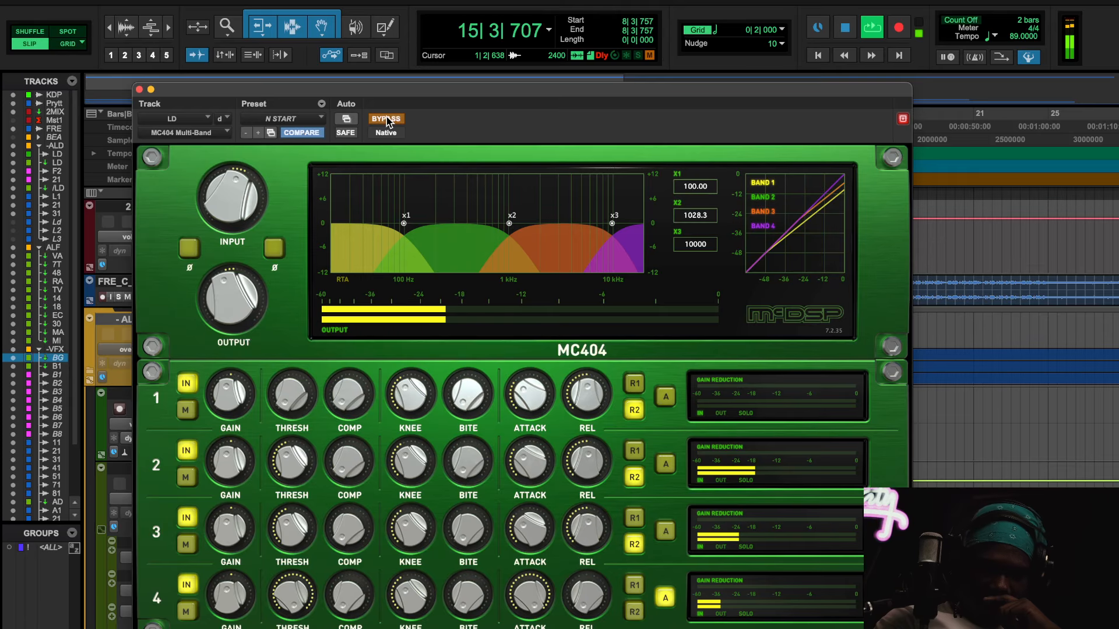
click(385, 119)
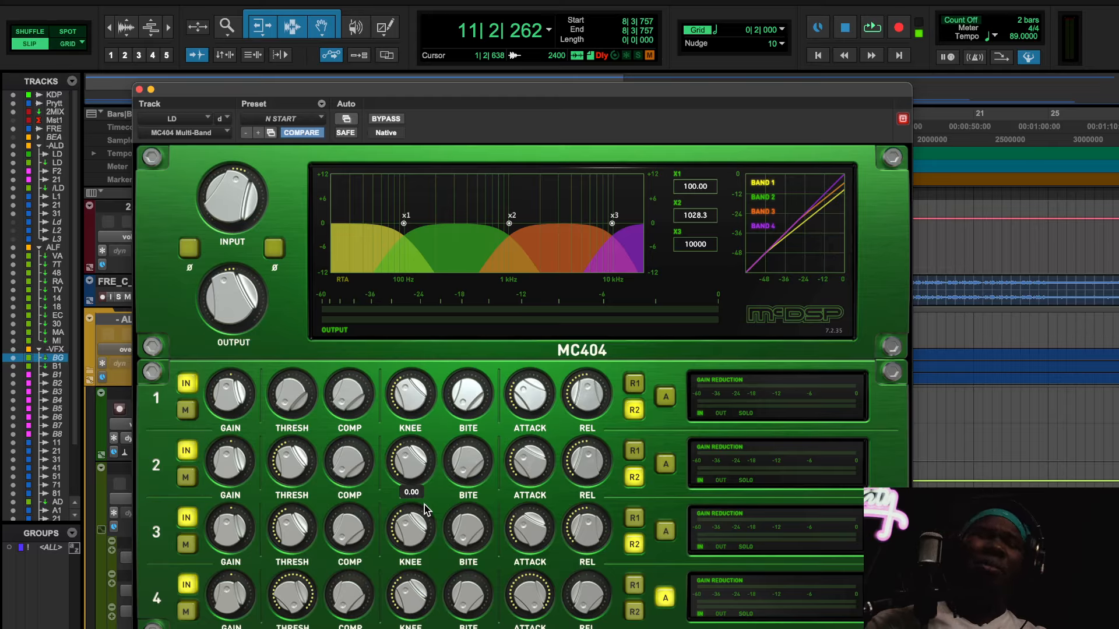
click(140, 90)
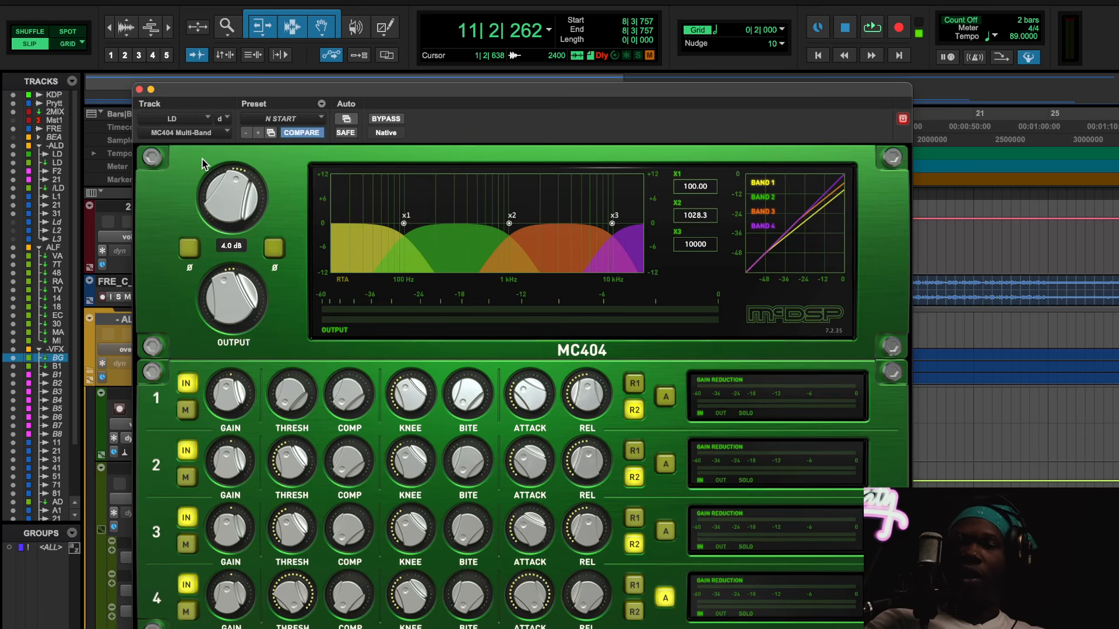
click(139, 90)
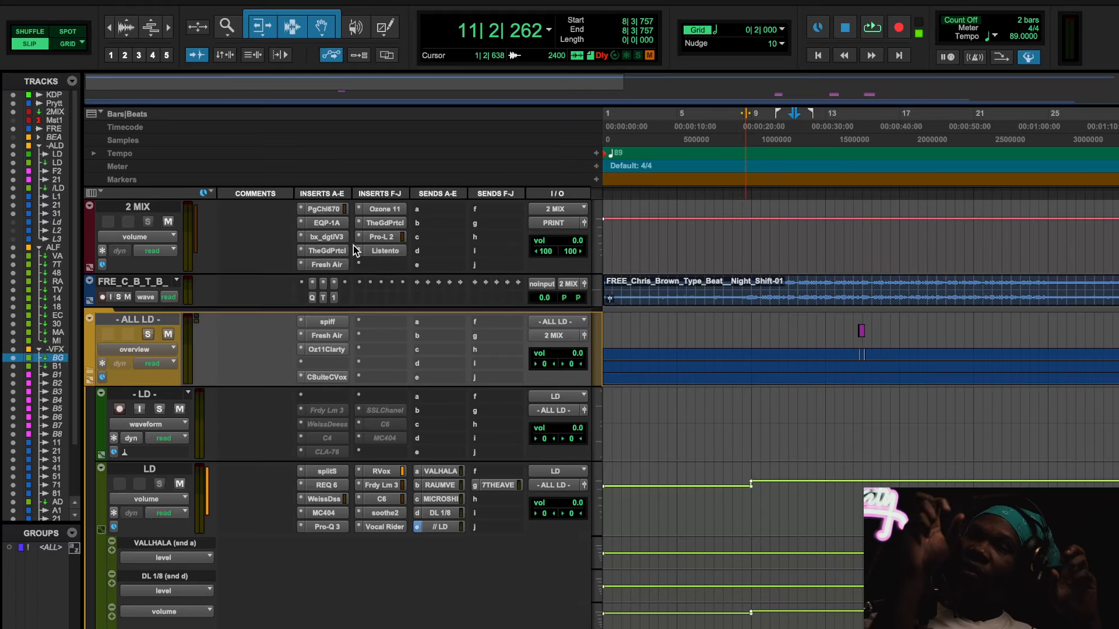
Step: Review the C6 settings on the LD track, close it, and look through the inserts on the effects, background vocal and ad-lib tracks
click(381, 500)
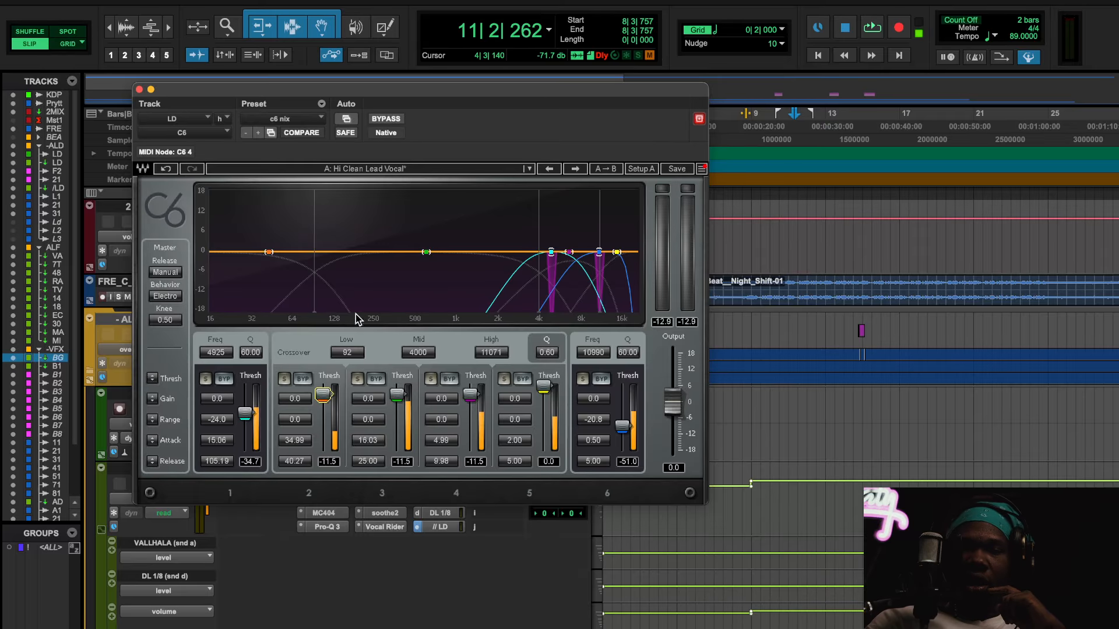
click(139, 90)
scroll(403, 329, down, 15)
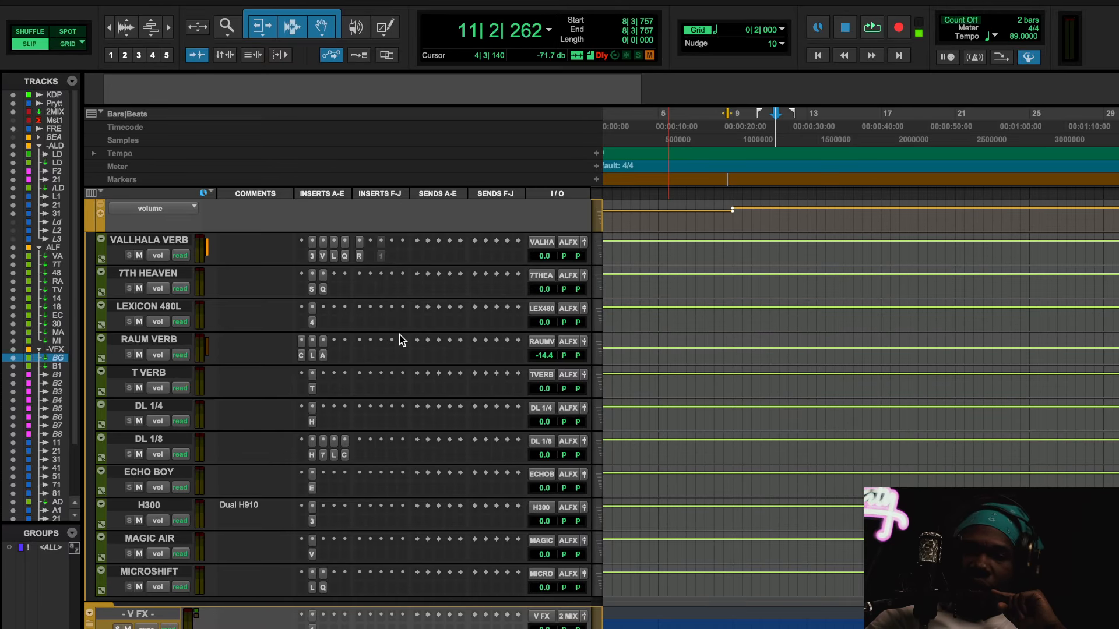
scroll(400, 340, down, 20)
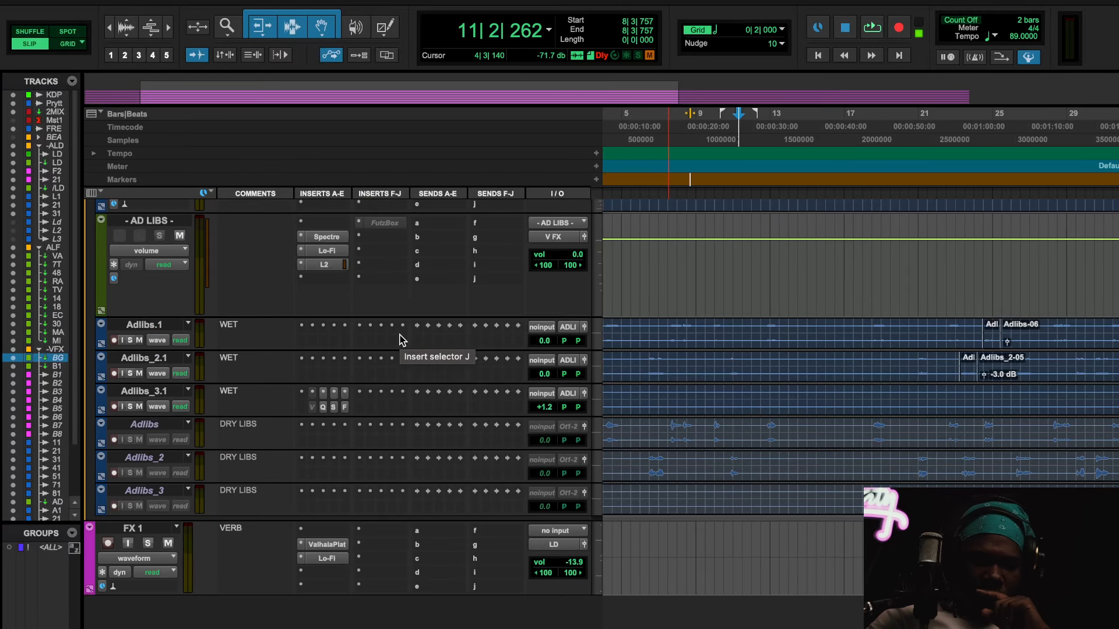
scroll(400, 339, down, 15)
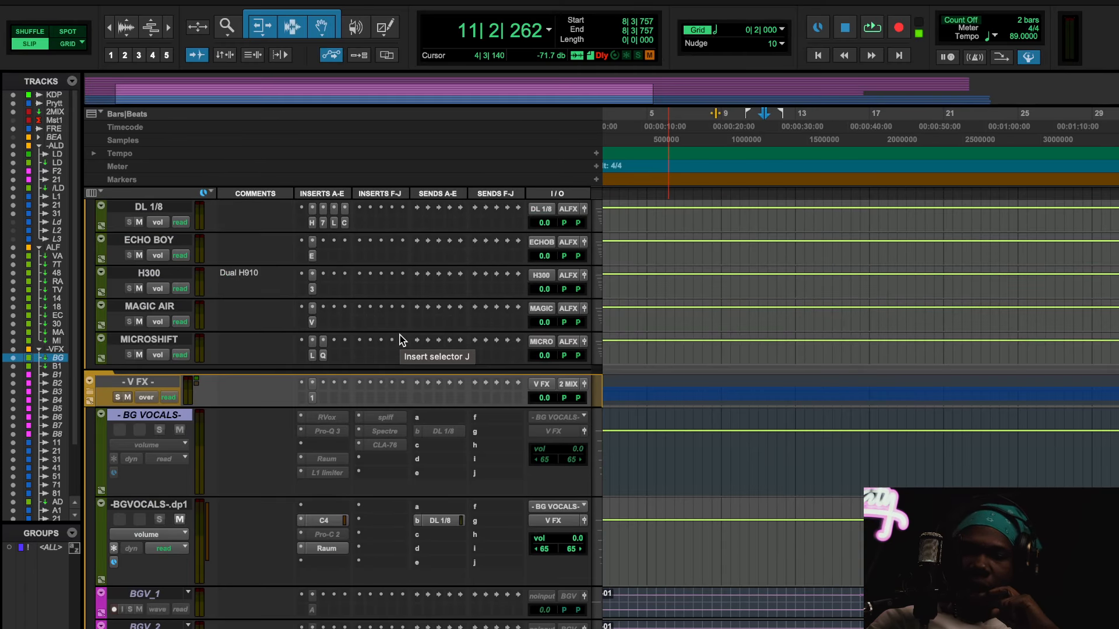
scroll(399, 340, up, 20)
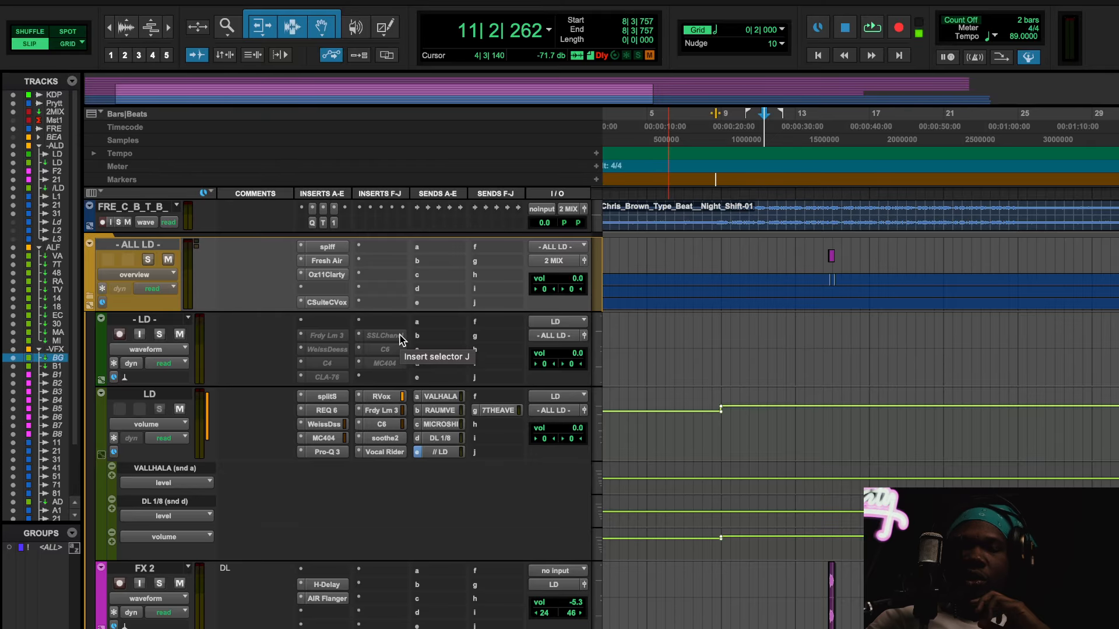
scroll(400, 341, up, 3)
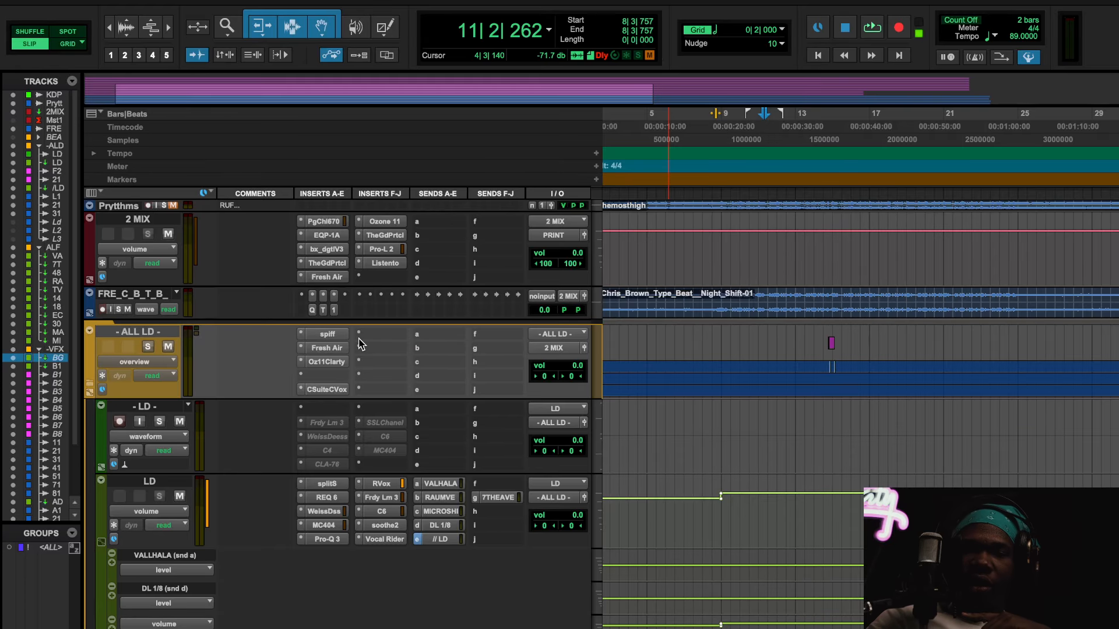
Step: Check the Ozone 11 Clarity on the ALL LD track, close it, and show the Clarity module of Ozone 11 on the 2 MIX track
click(331, 362)
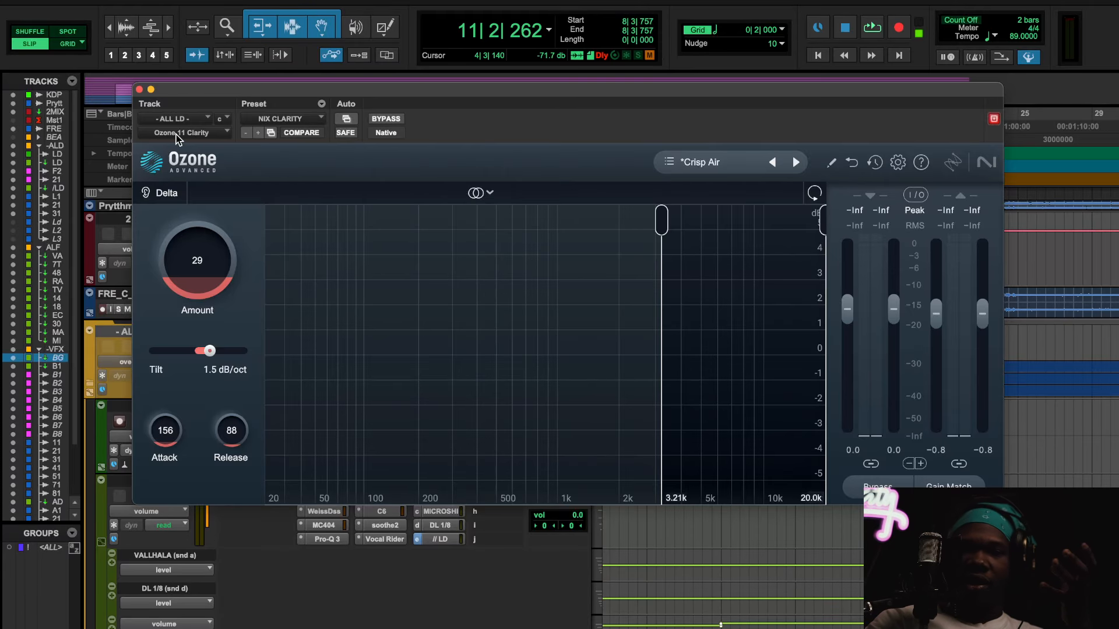
click(139, 90)
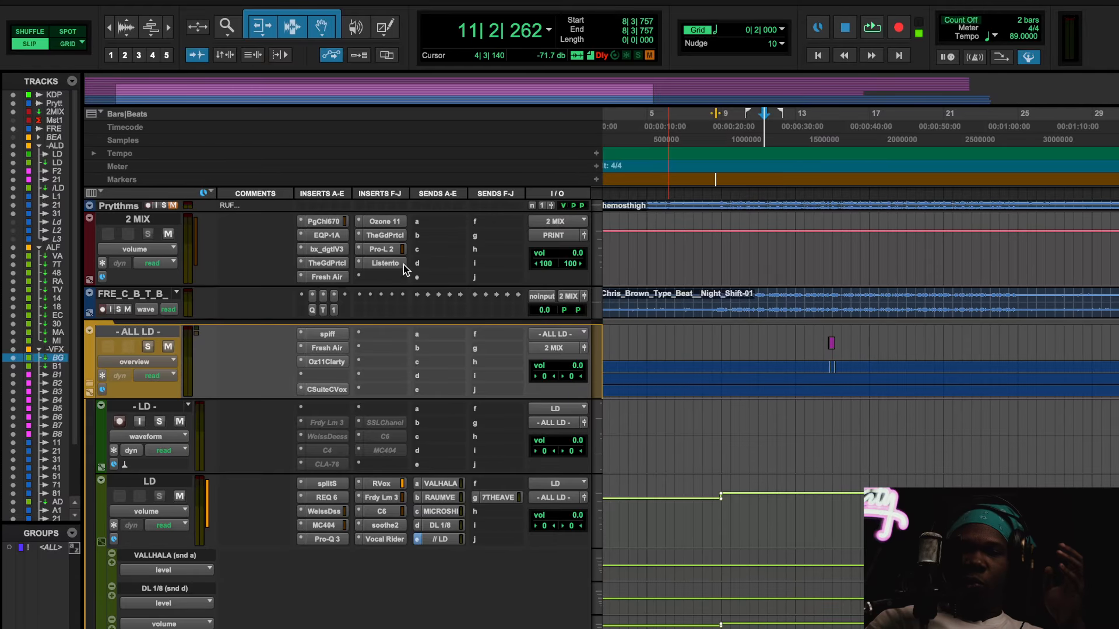
click(394, 221)
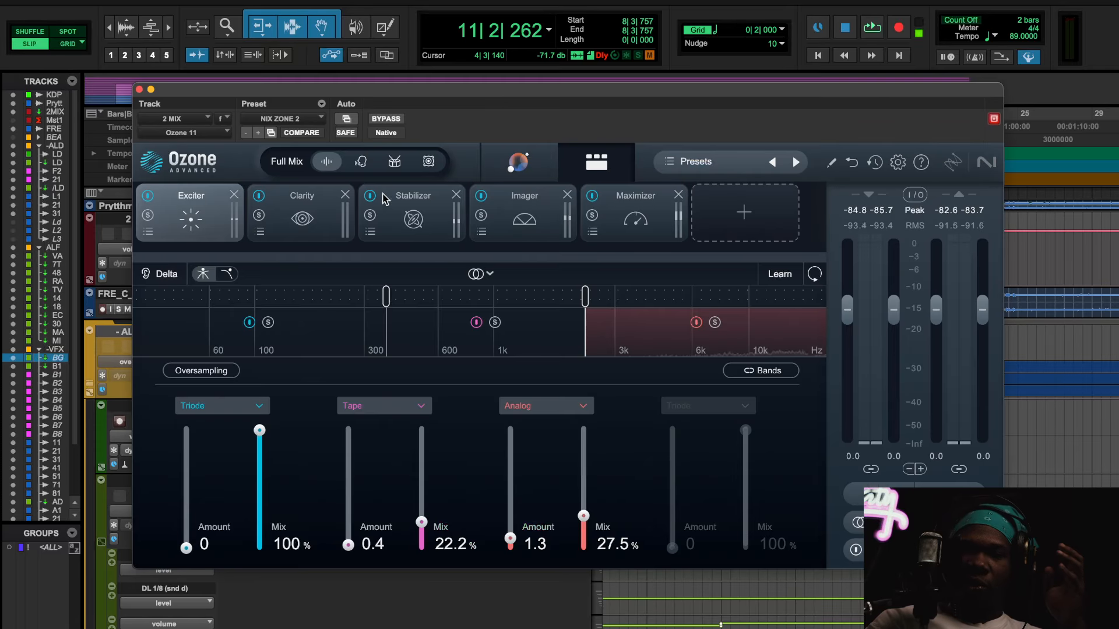
click(302, 218)
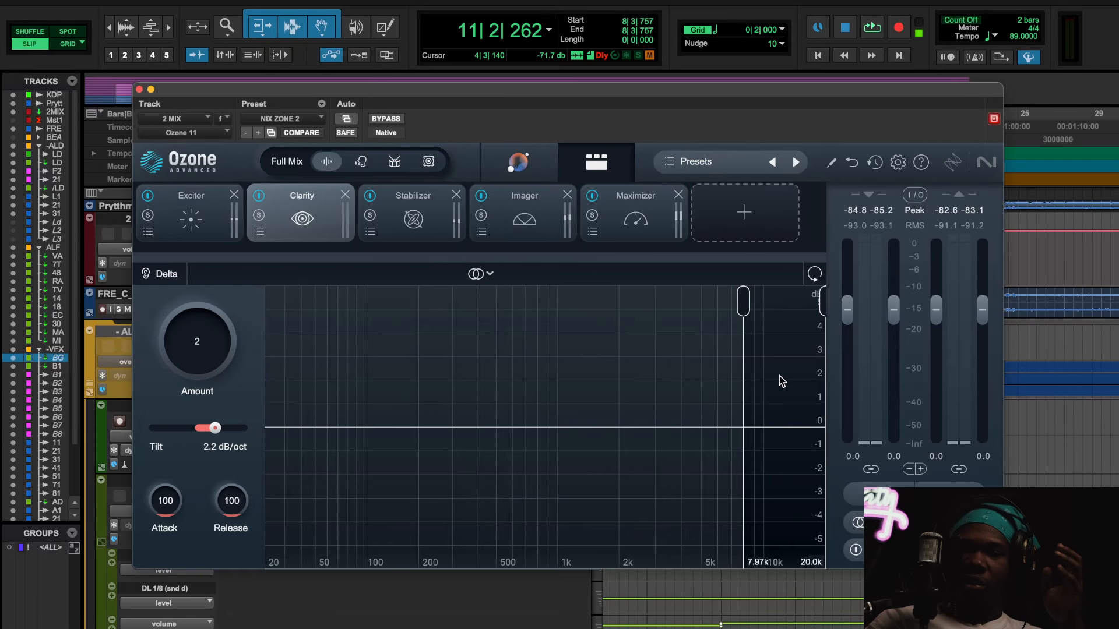
Step: Play the mix with the Clarity module switched off and on again, stop playback, and close Ozone 11
key(space)
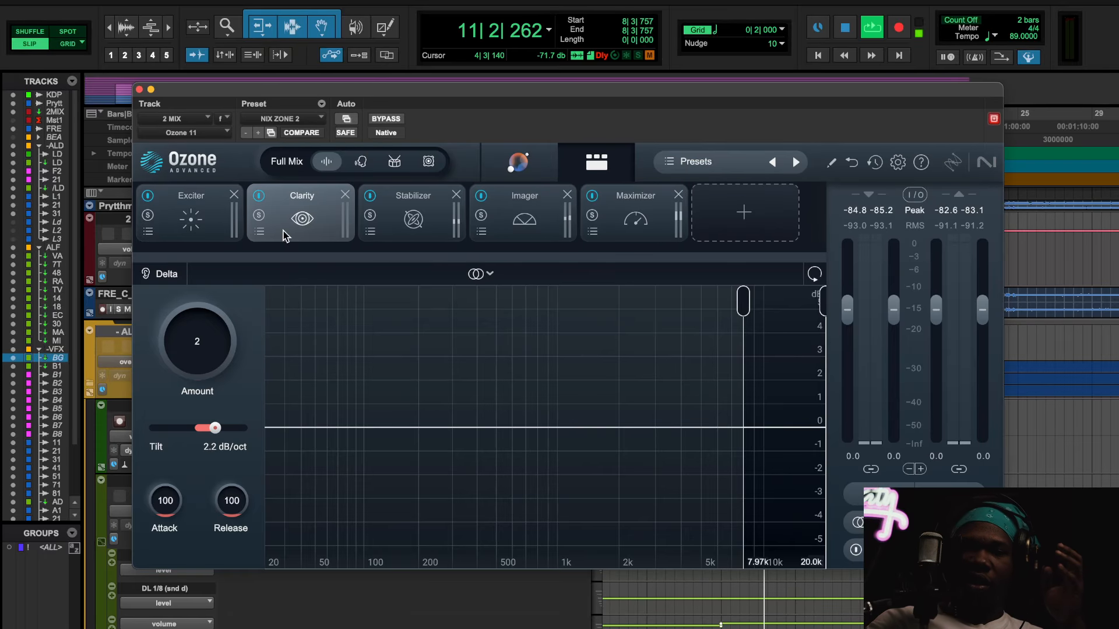
click(259, 196)
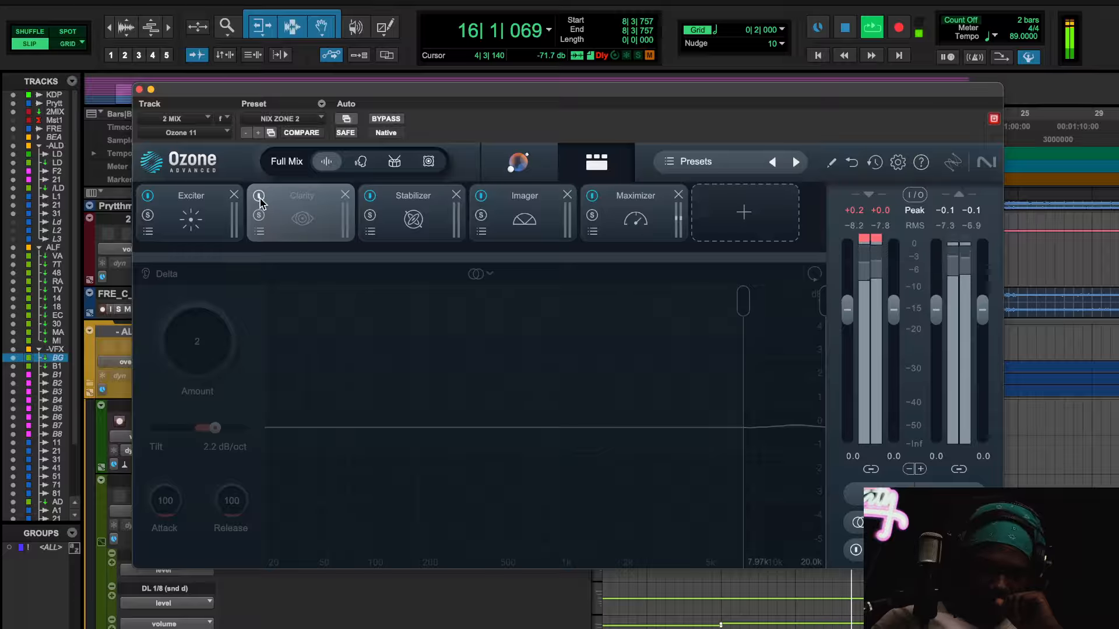
click(259, 196)
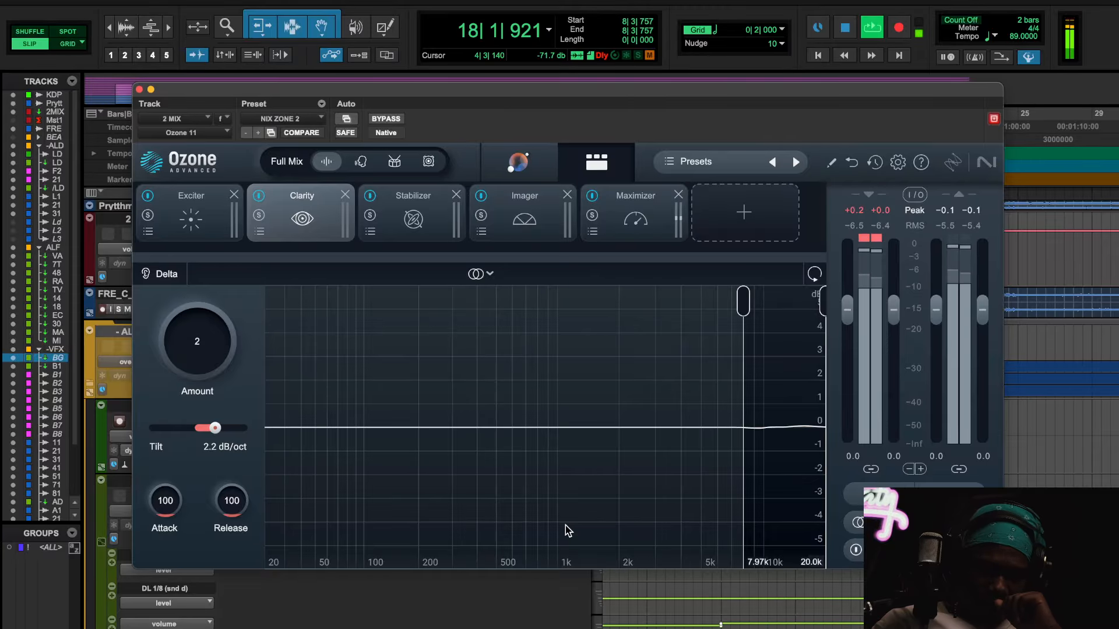
key(space)
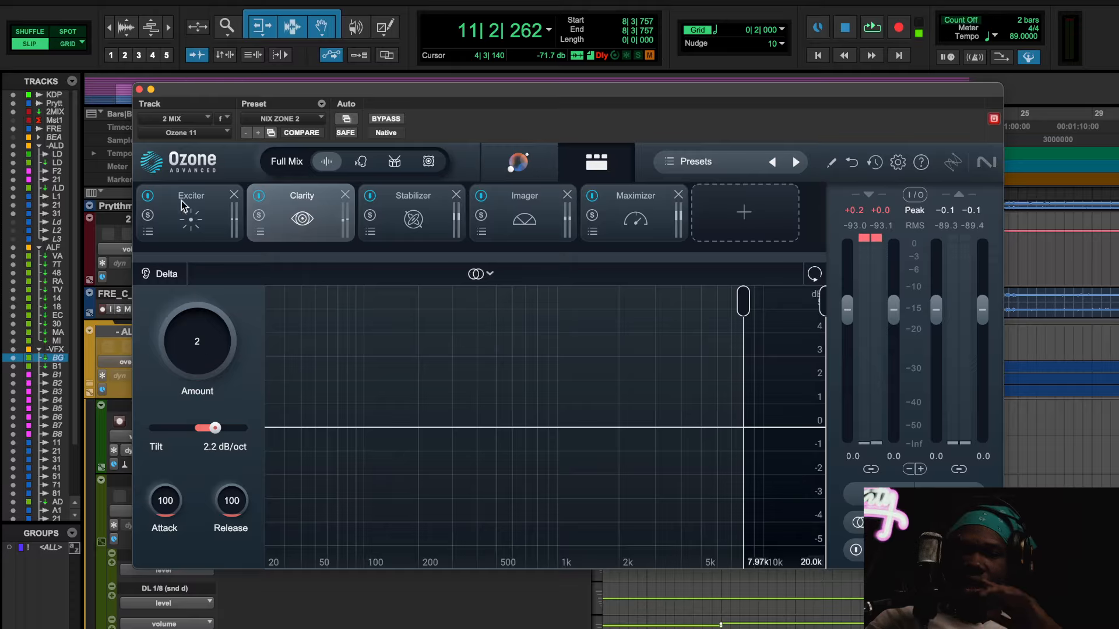
click(139, 90)
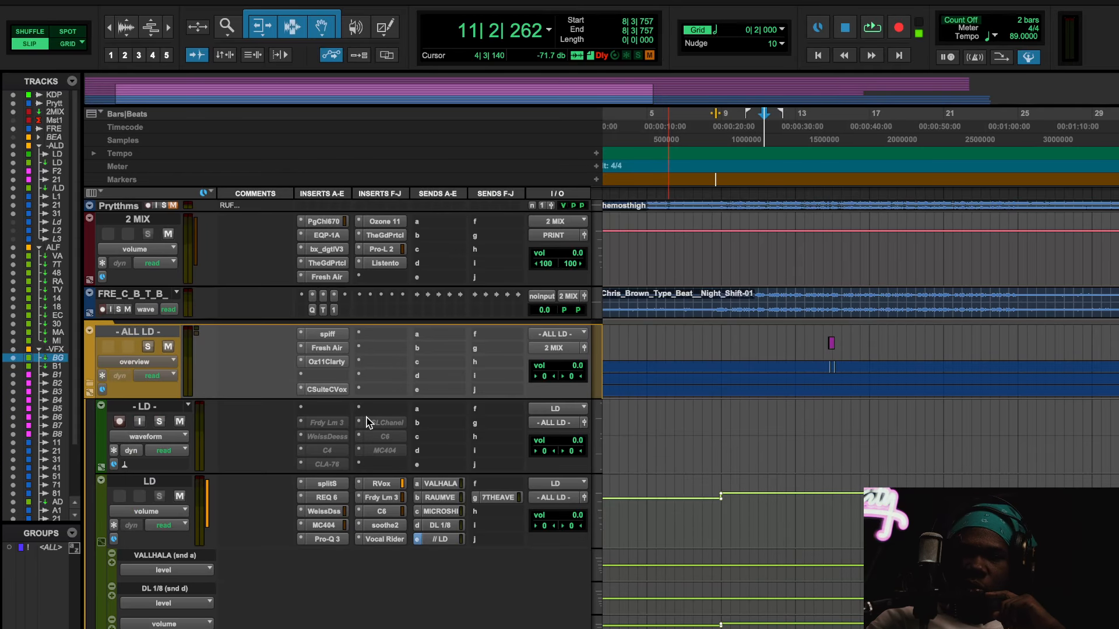
Step: Reopen the C6 on the LD track for a quick look at its bands, and close it
scroll(368, 422, down, 1)
click(391, 500)
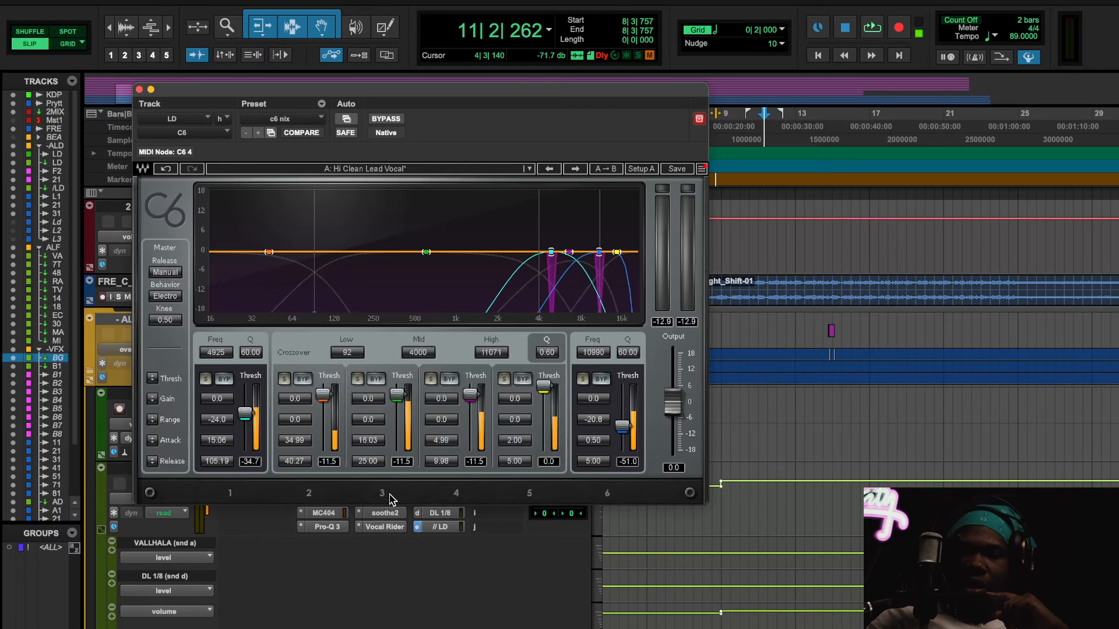
click(140, 90)
Step: Look through the effects, background vocal and ad-lib tracks for inserted compressors, ending at the RAUM VERB track
scroll(431, 373, down, 5)
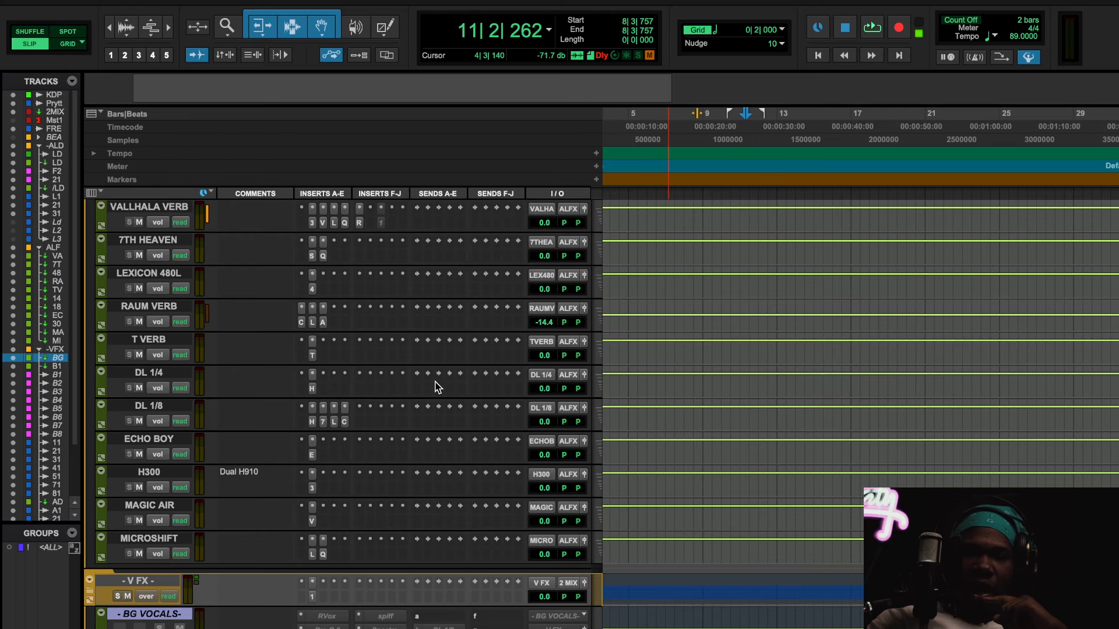
scroll(393, 483, down, 15)
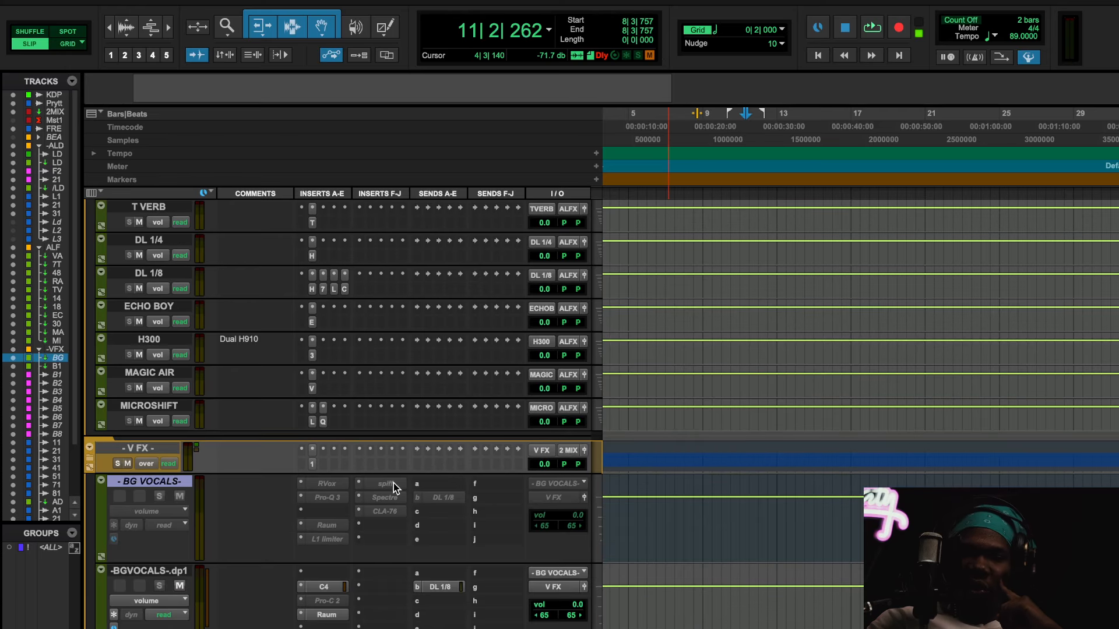
scroll(394, 484, right, 3)
scroll(393, 486, down, 10)
scroll(394, 486, right, 1)
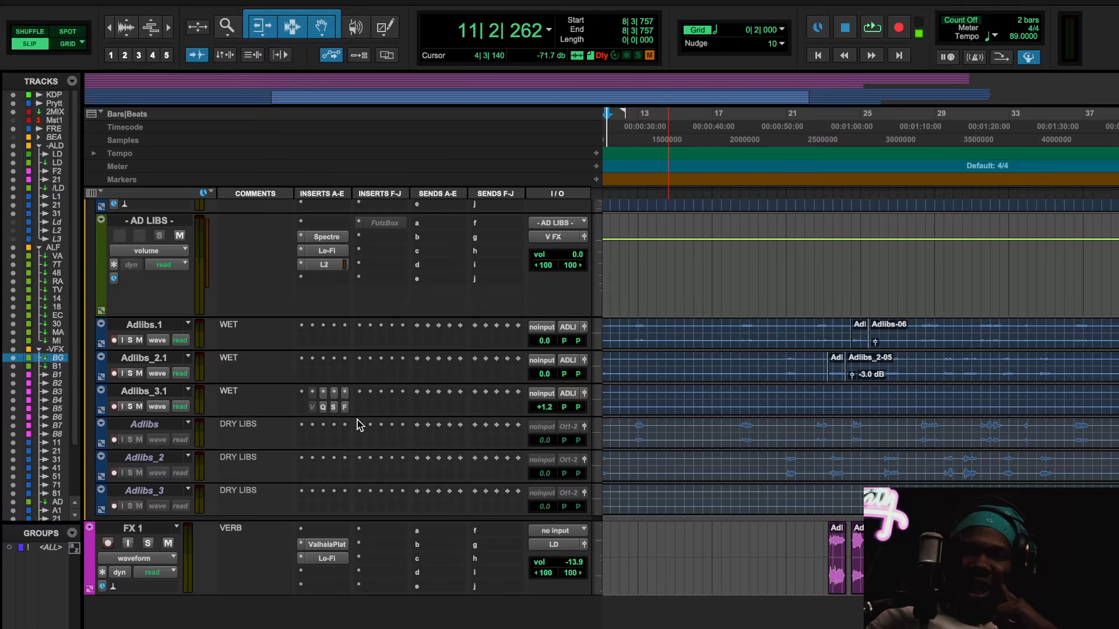
scroll(359, 425, up, 5)
scroll(358, 425, down, 5)
scroll(359, 425, up, 8)
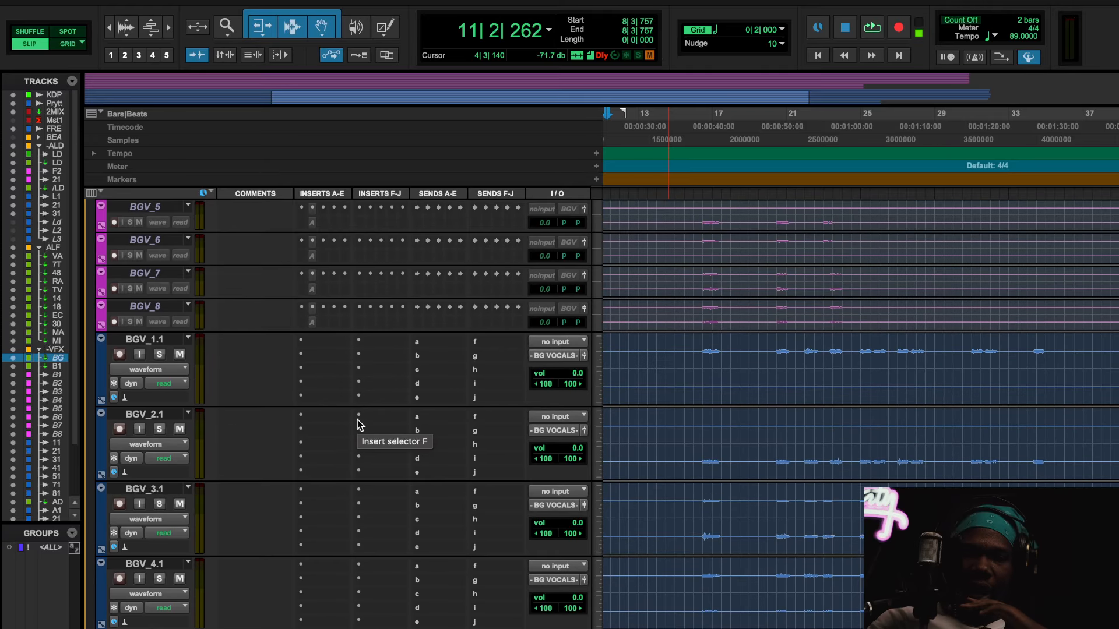
scroll(359, 425, up, 8)
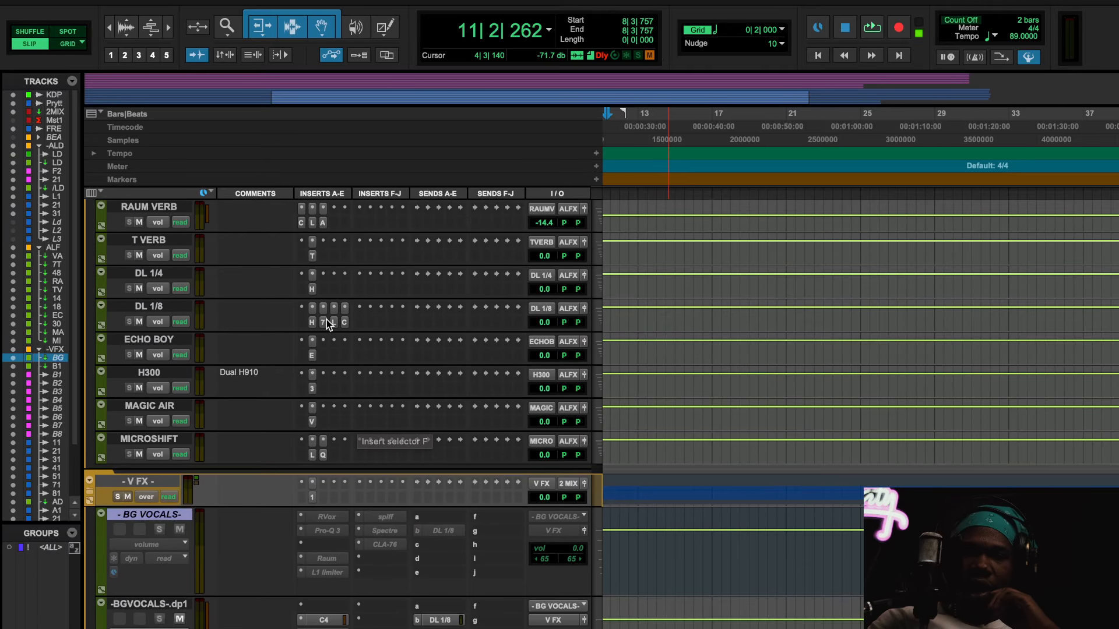
Step: Check the Pro-C 2 on the RAUM VERB track, close it, and enlarge the track's height to show full insert names
click(303, 222)
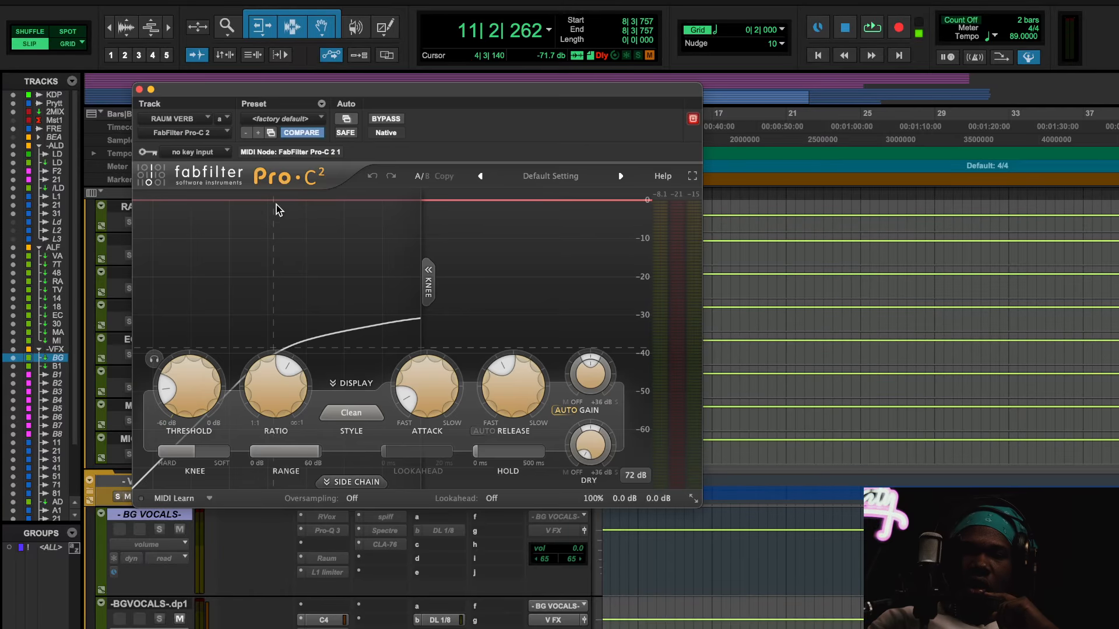
click(140, 90)
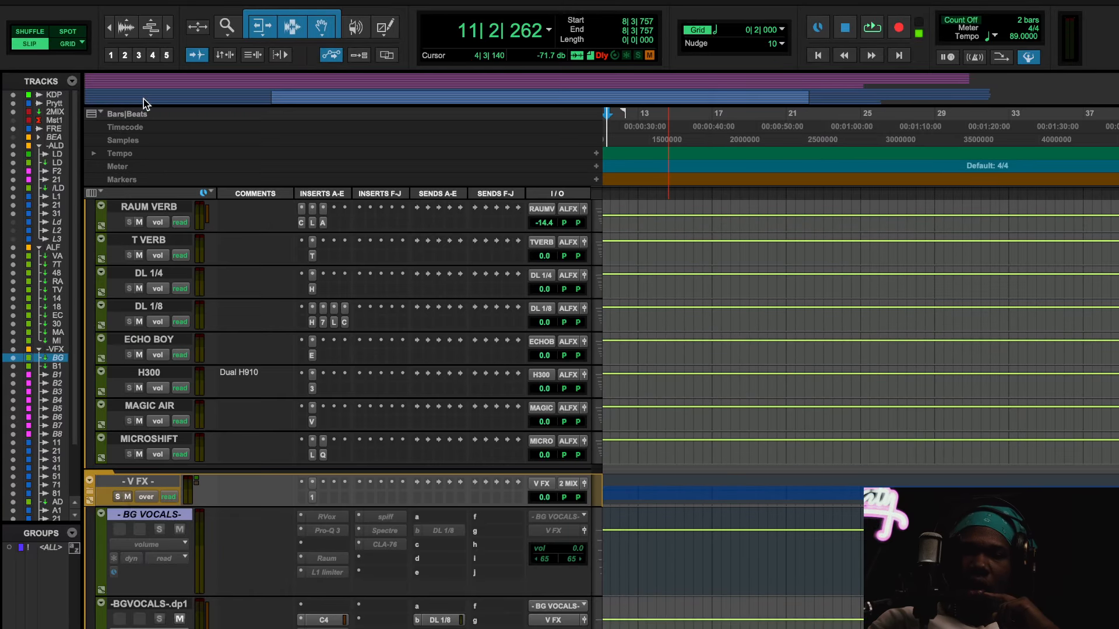
drag(156, 236, 162, 378)
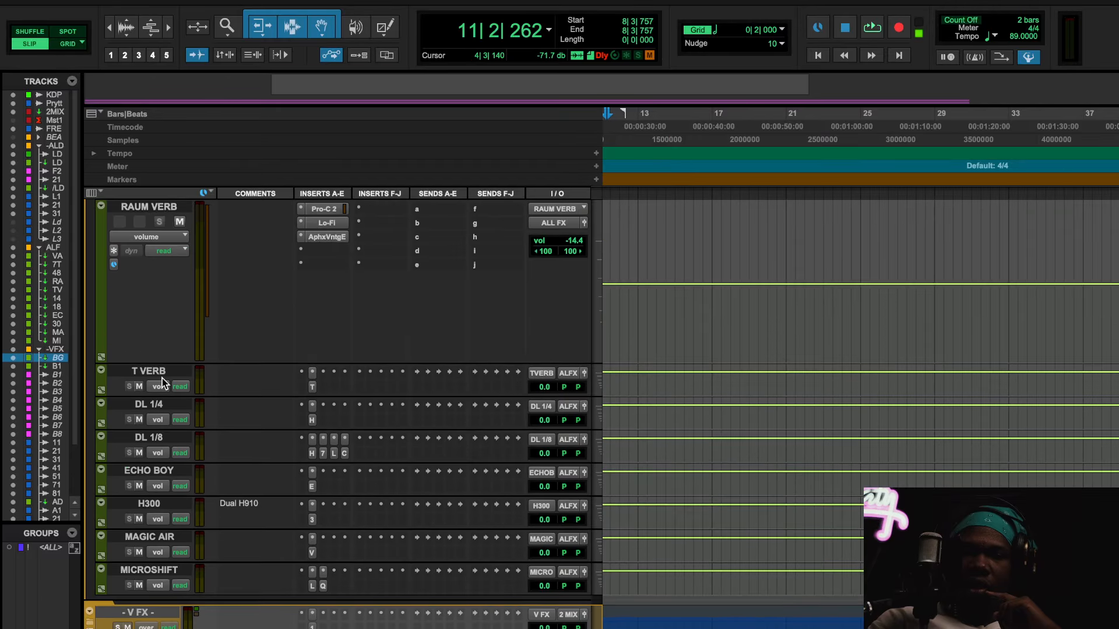
scroll(383, 298, up, 4)
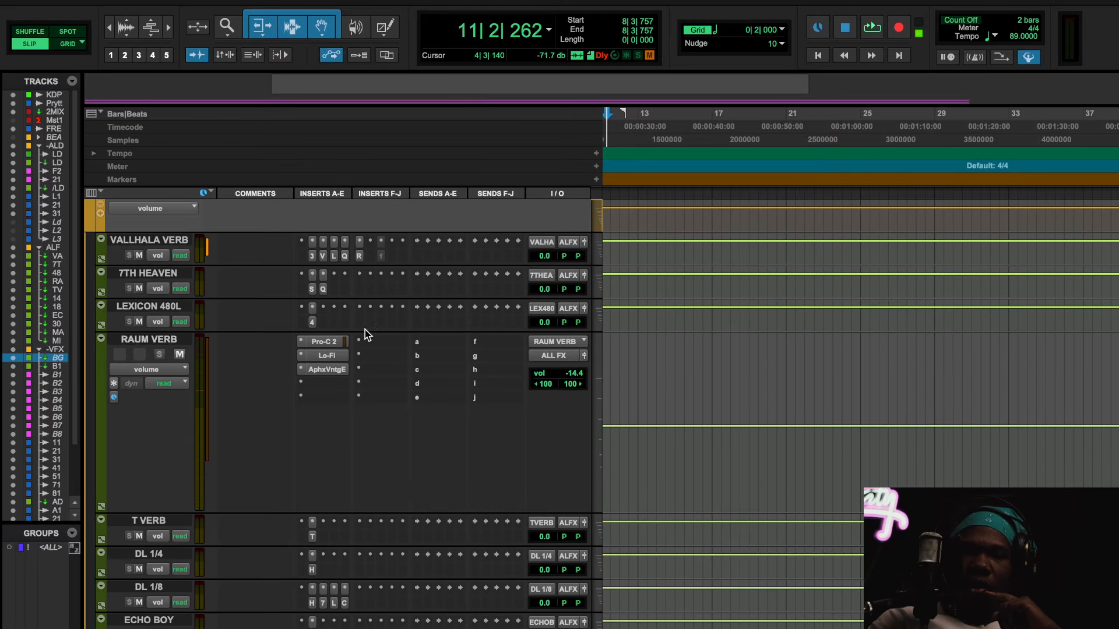
Step: Check the Lo-Fi insert on the RAUM VERB track and close its window
click(333, 357)
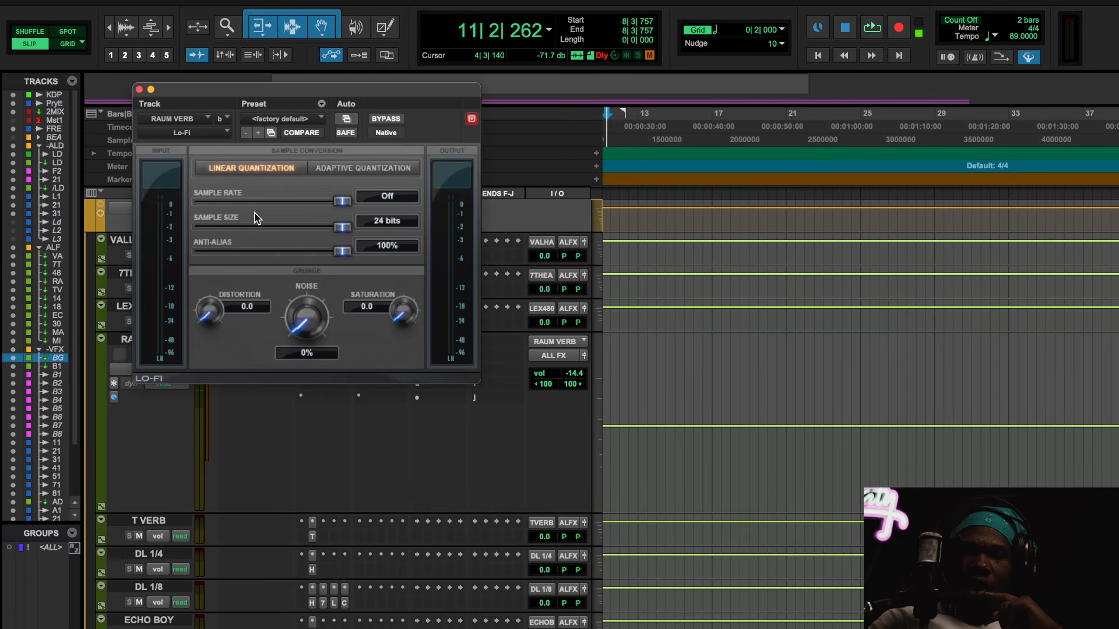
click(140, 90)
click(326, 355)
click(139, 90)
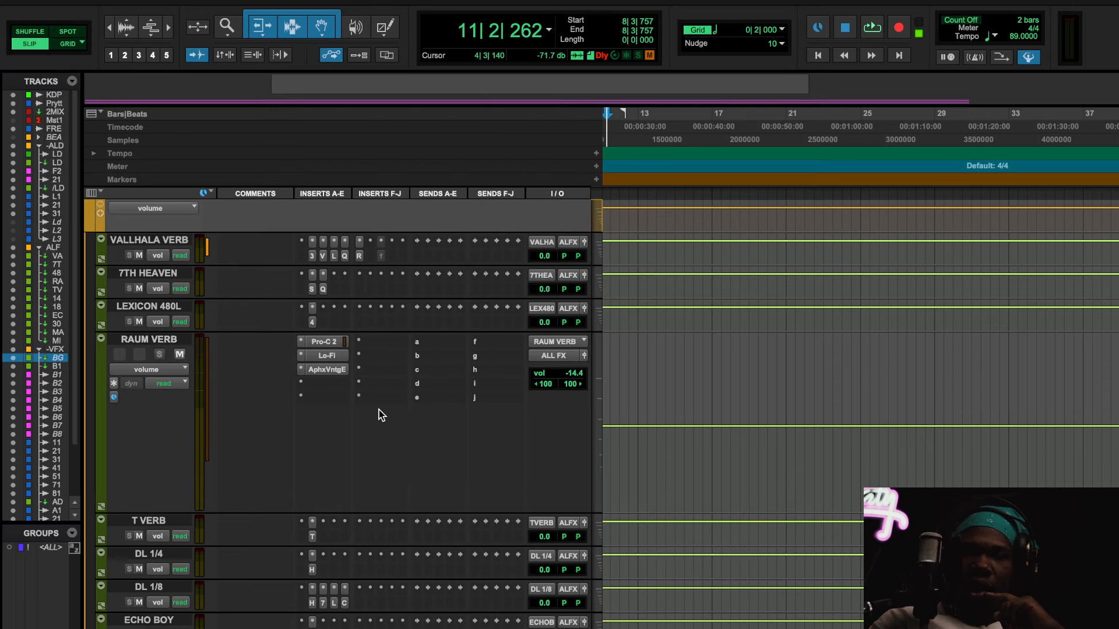
Step: Open the Aphex Vintage Exciter on the RAUM VERB track and place the playback position at 20|4|528
click(327, 369)
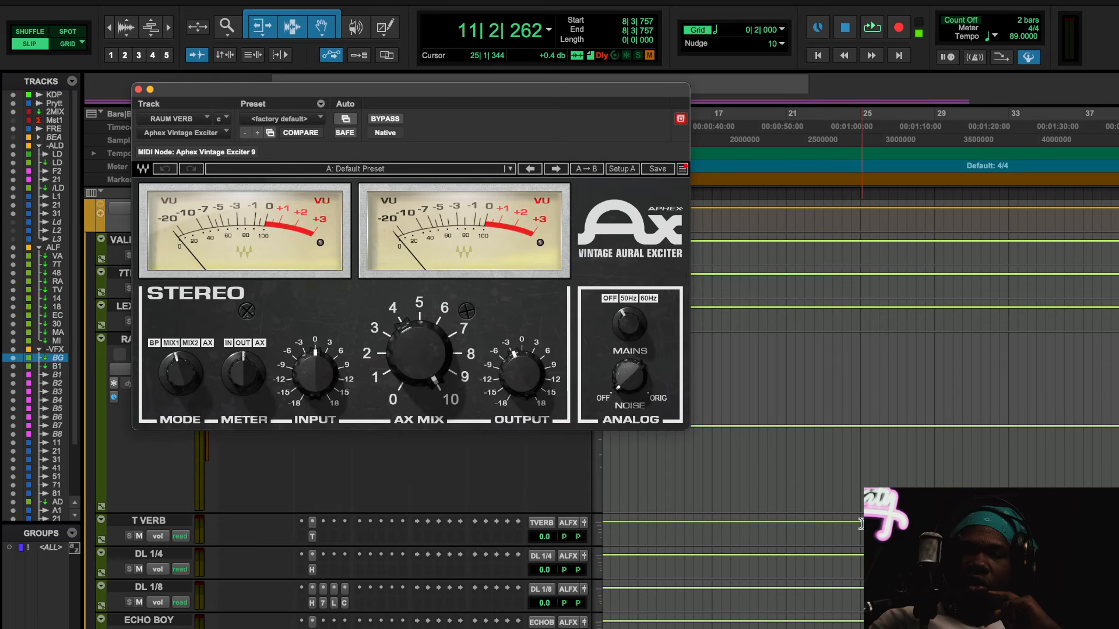
scroll(820, 441, up, 10)
scroll(821, 441, down, 15)
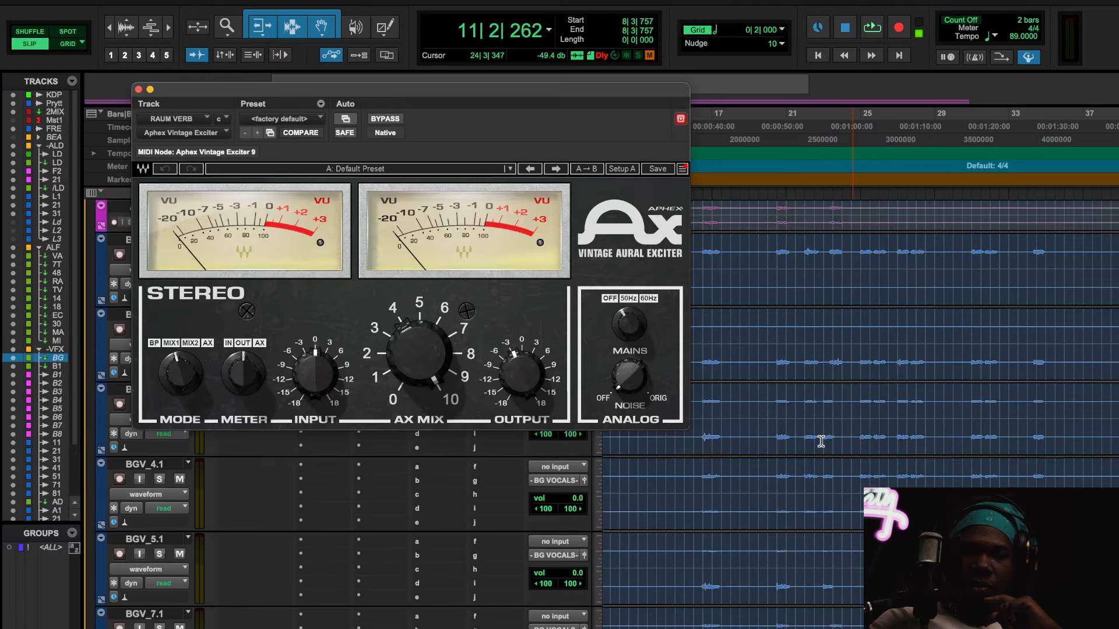
scroll(820, 441, up, 15)
click(786, 219)
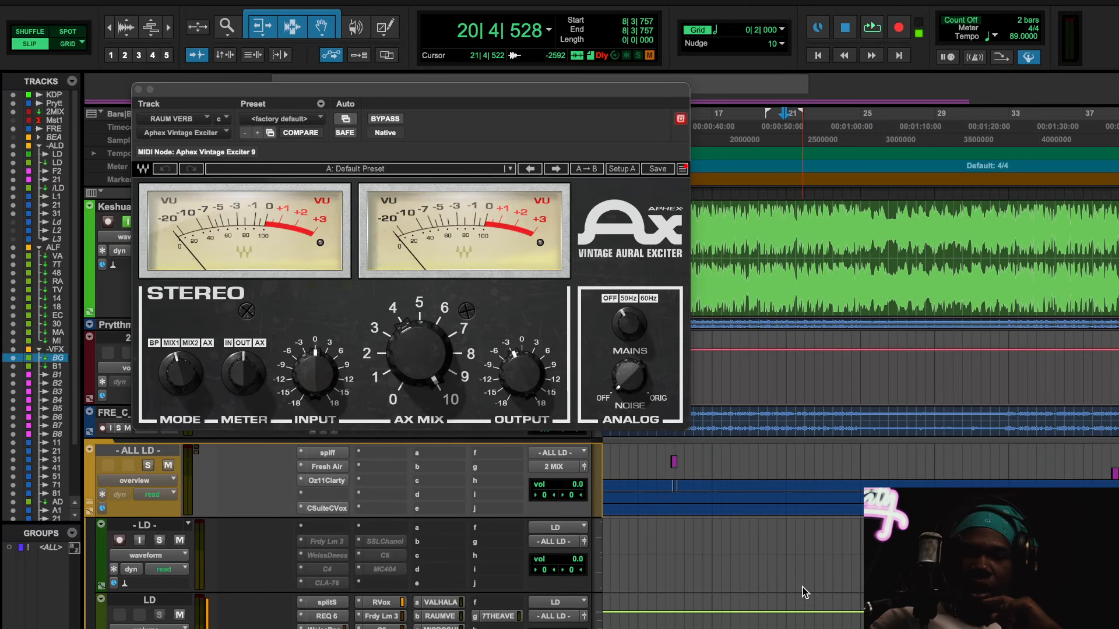
scroll(802, 596, down, 10)
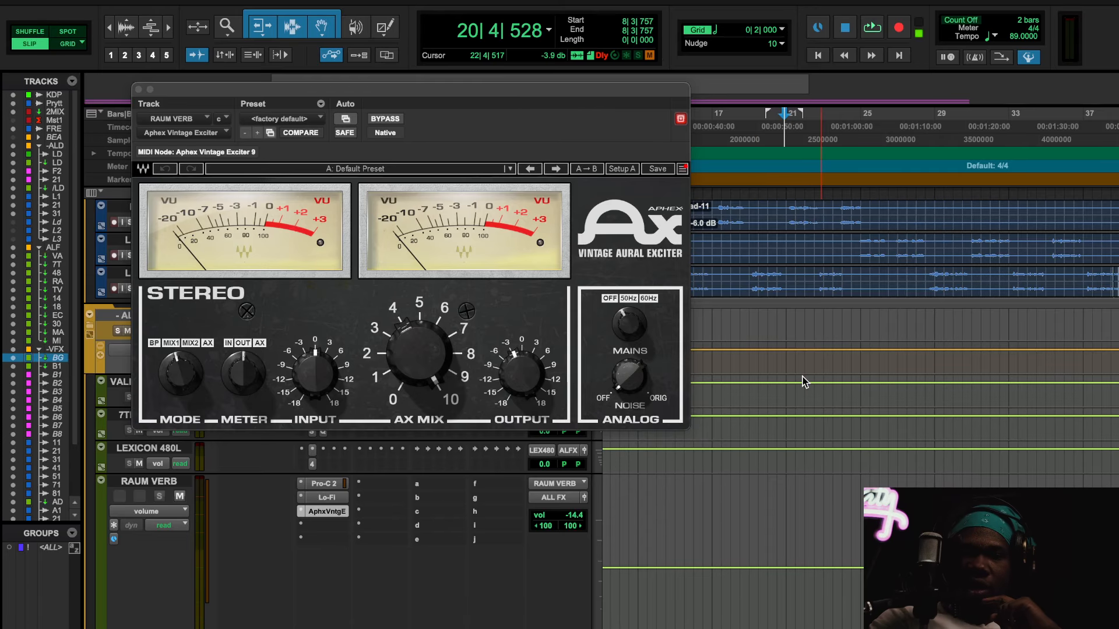
Step: Play the mix from 20|4|528 and raise the RAUM VERB track's volume to -12.4 dB during playback
scroll(804, 382, down, 4)
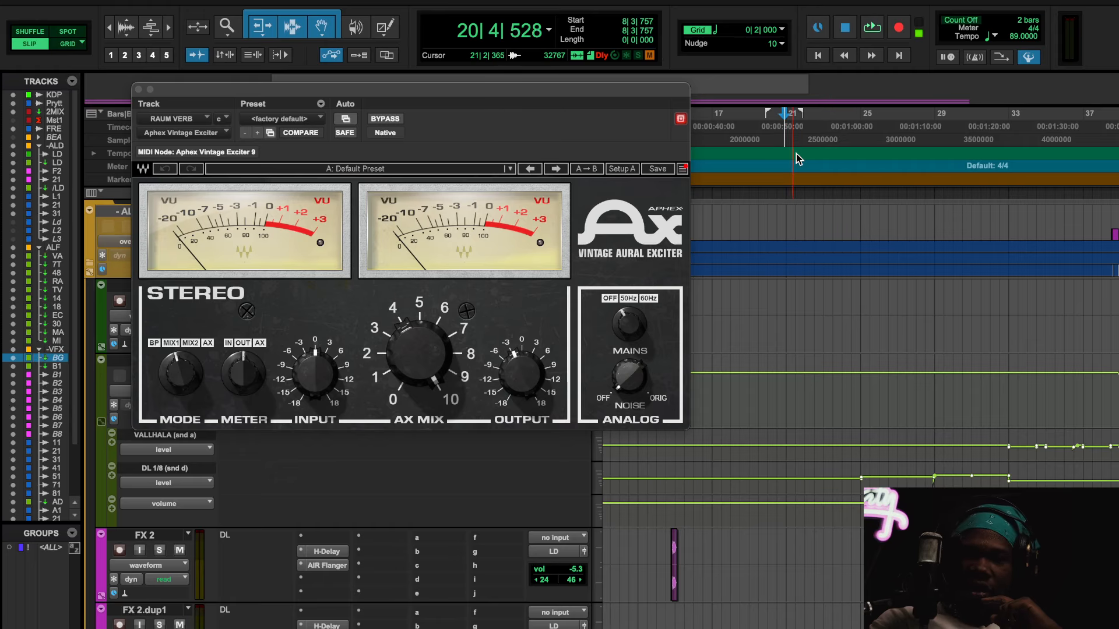
key(space)
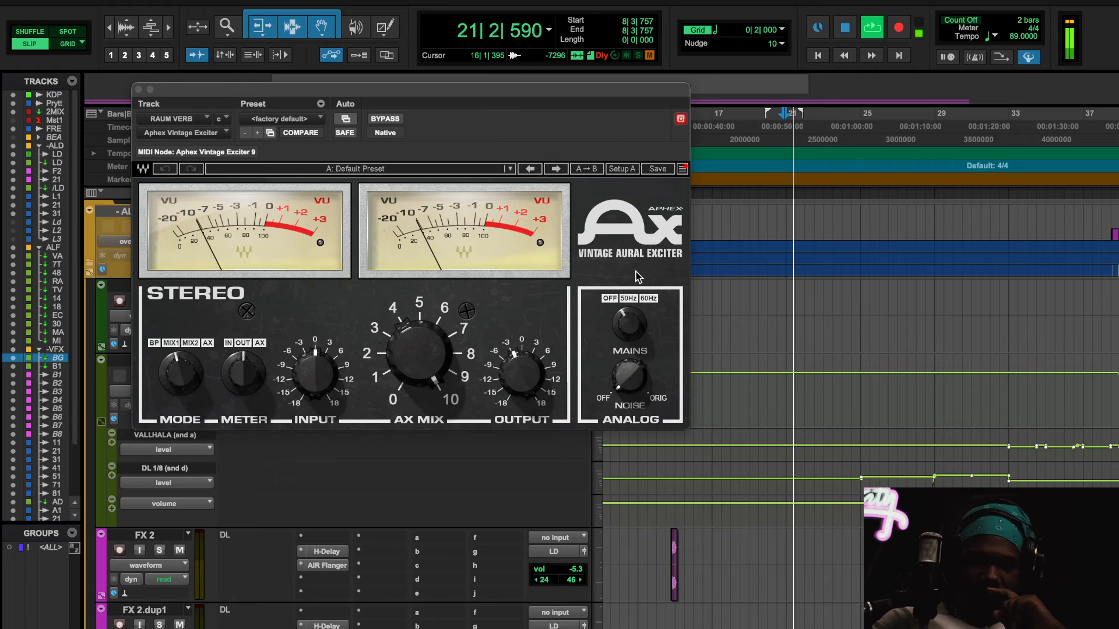
scroll(233, 571, down, 10)
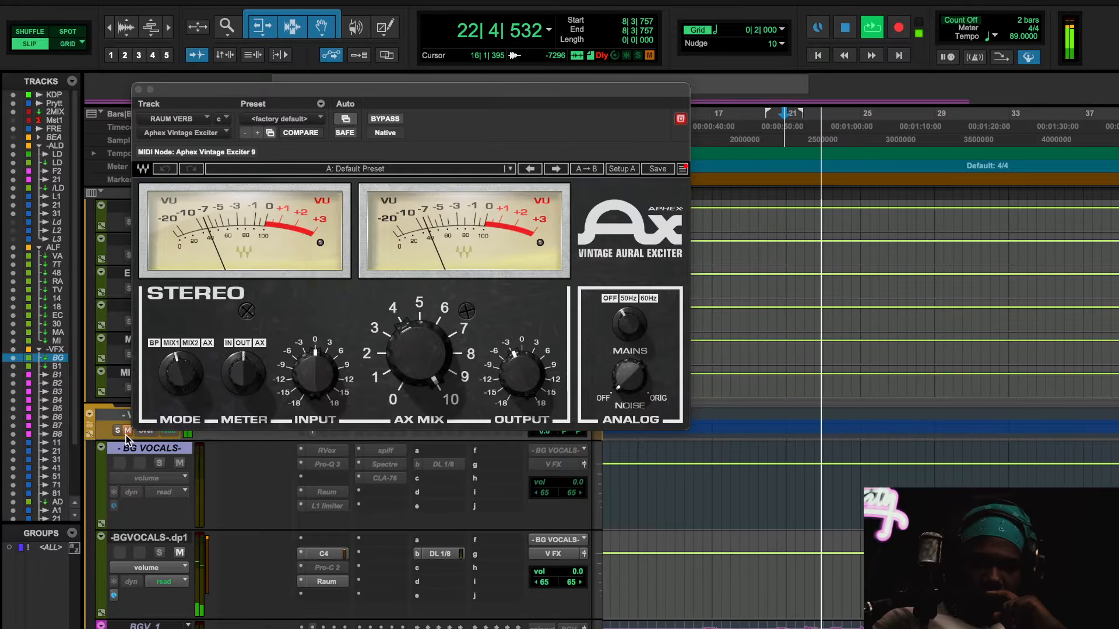
scroll(204, 466, up, 5)
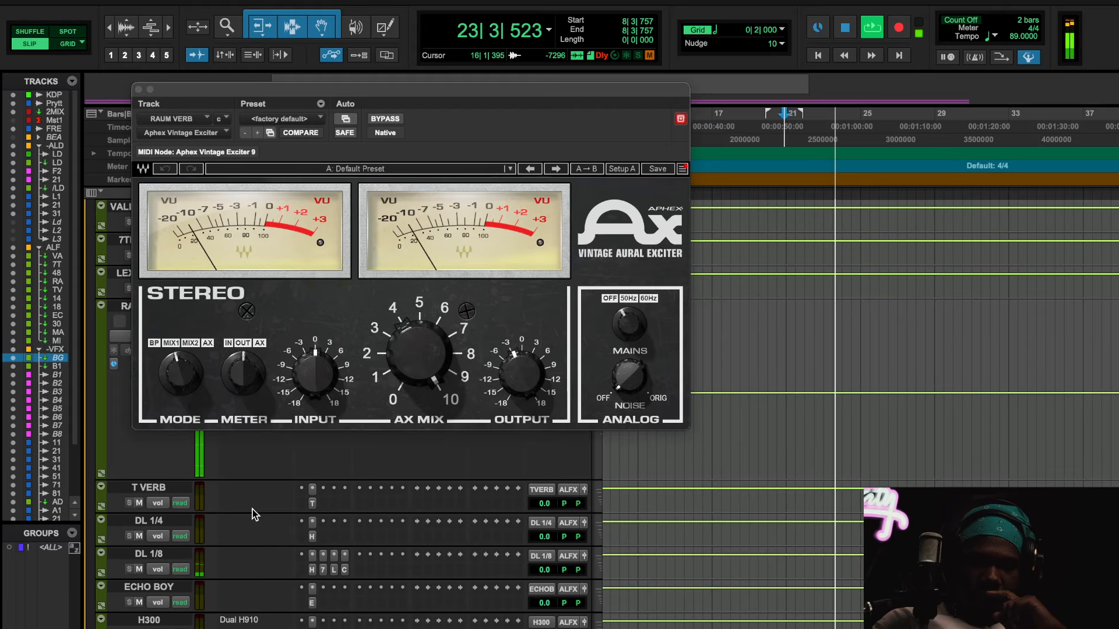
scroll(408, 550, down, 1)
scroll(408, 550, down, 1)
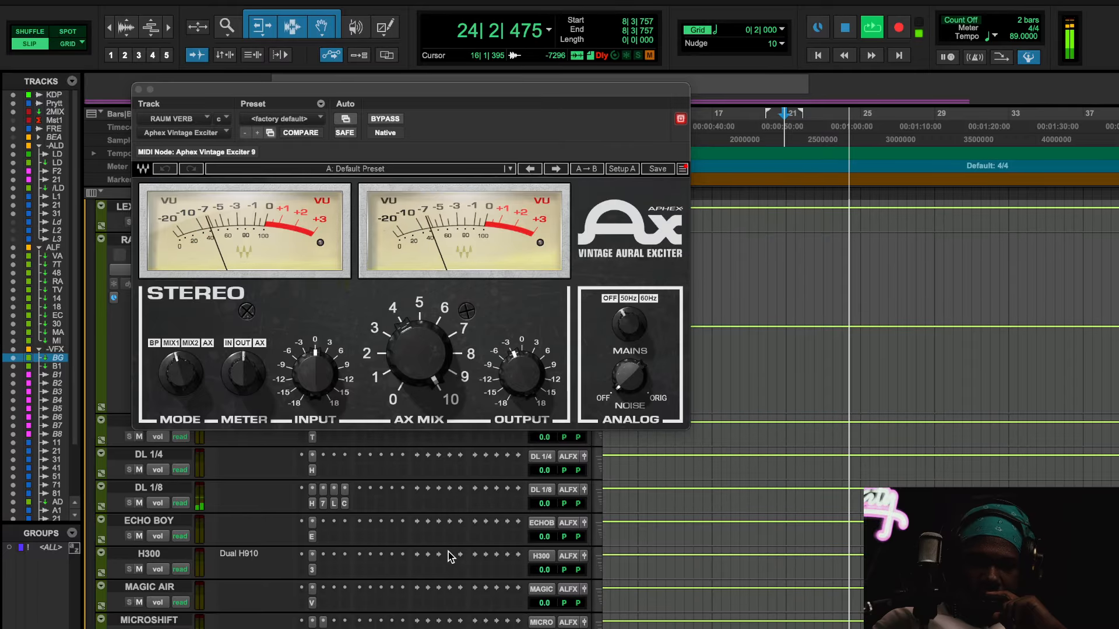
scroll(344, 525, up, 2)
scroll(270, 527, up, 2)
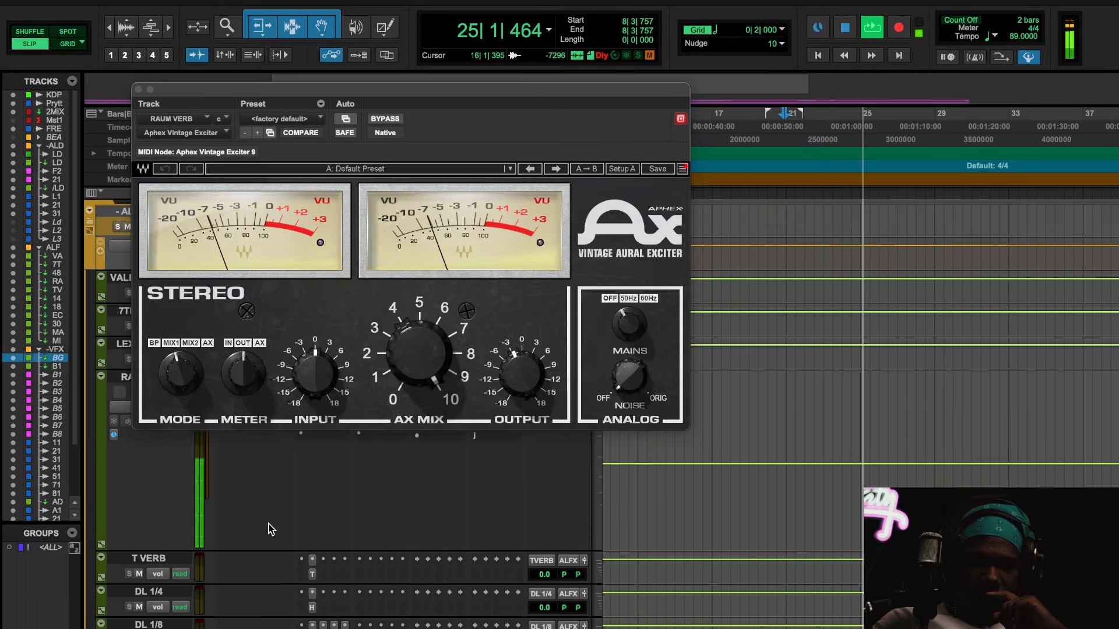
scroll(270, 527, up, 1)
mouse_move(560, 449)
mouse_down()
mouse_move(560, 423)
mouse_move(569, 453)
mouse_up()
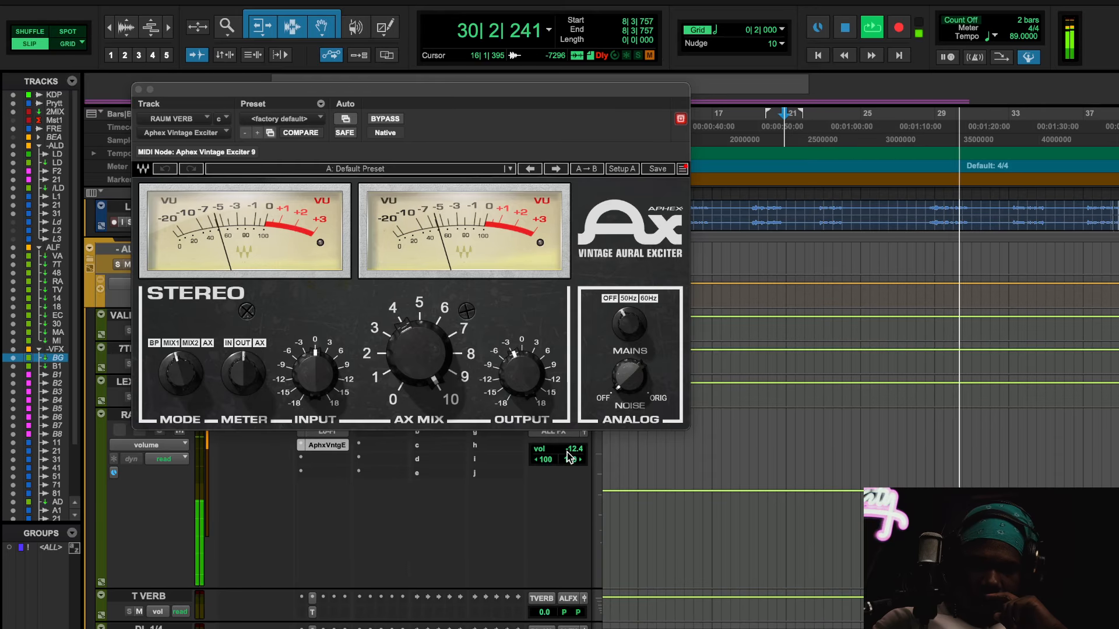
Step: Compare the mix with and without the RAUM VERB track by toggling its mute, leave it unmuted and stop playback
scroll(544, 552, up, 1)
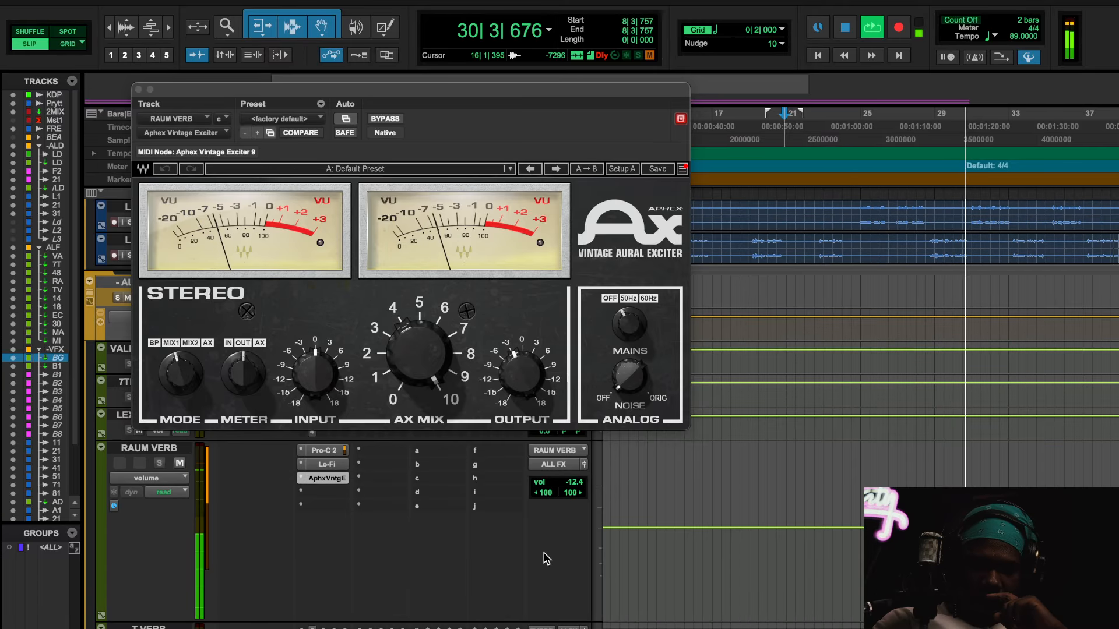
click(180, 463)
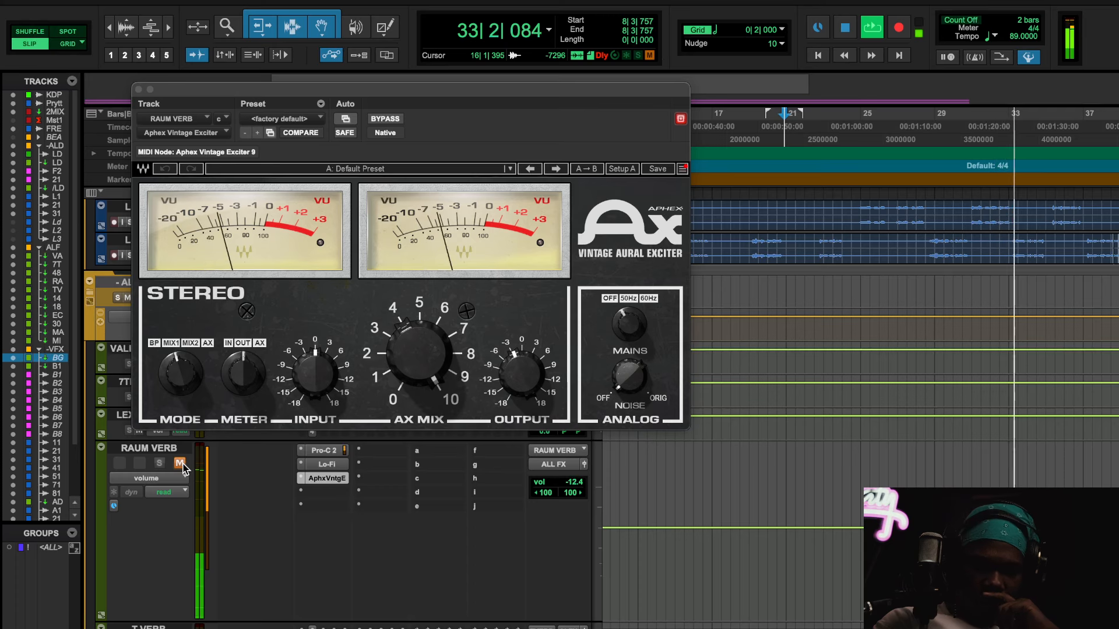
click(180, 462)
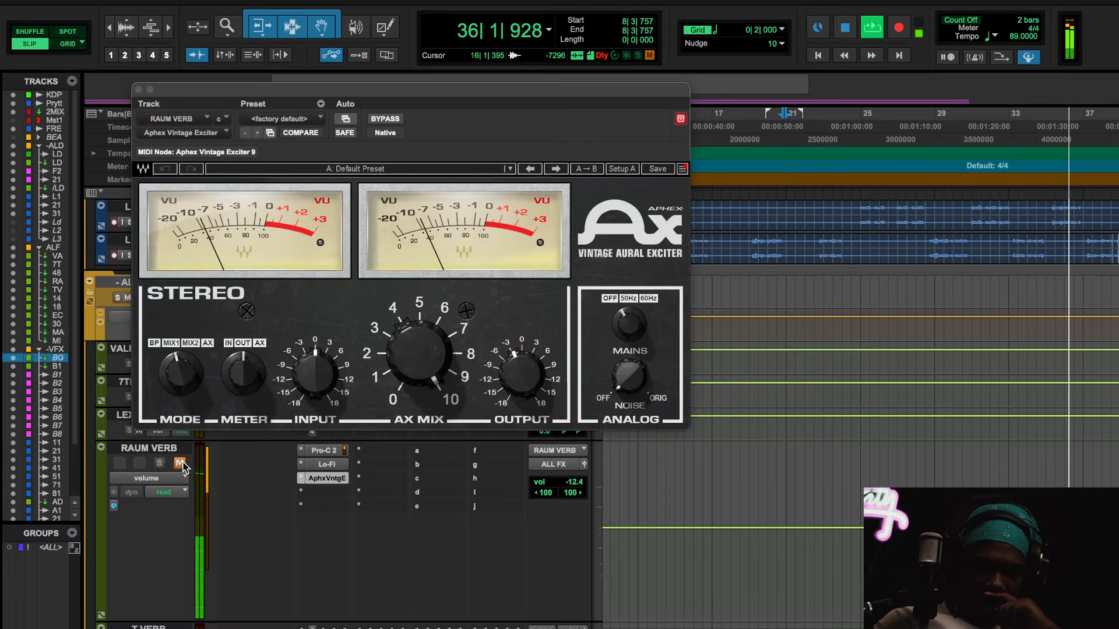
click(181, 462)
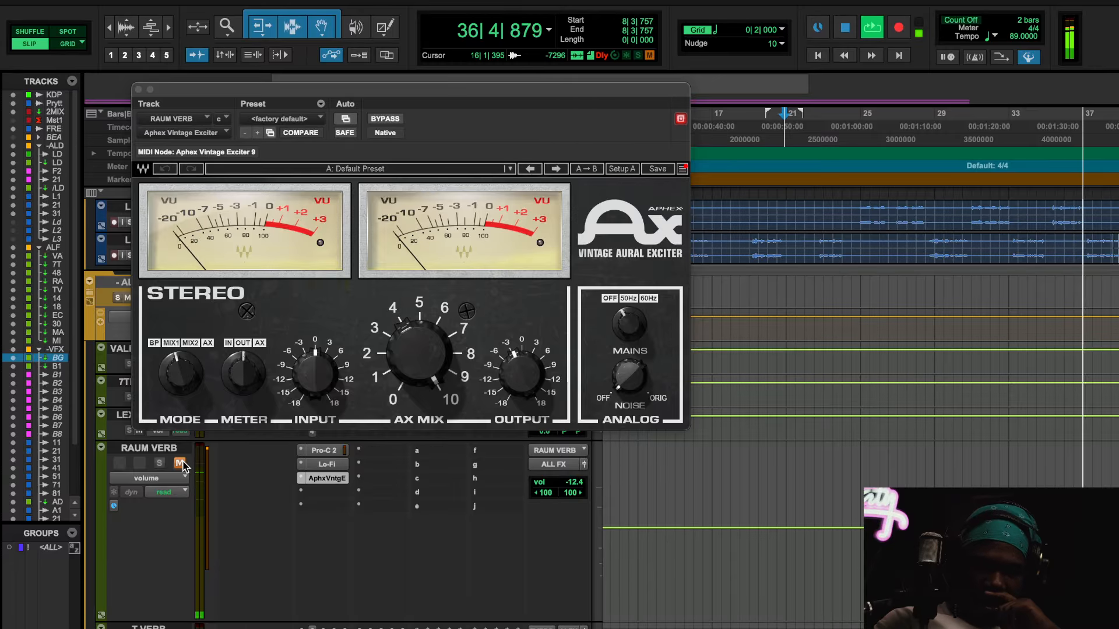
click(180, 463)
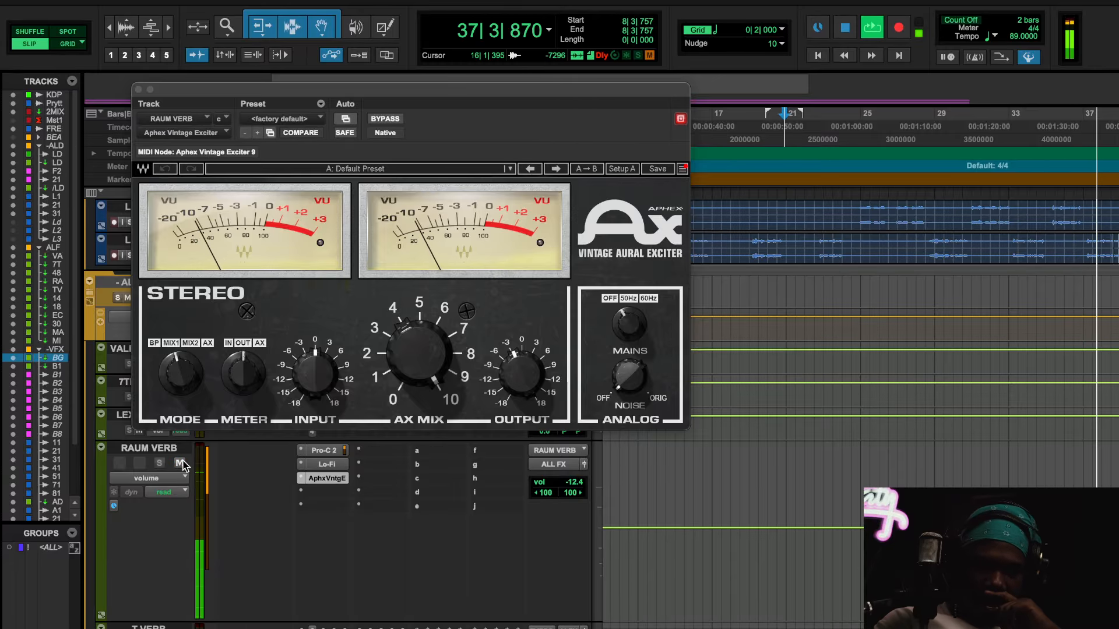
key(space)
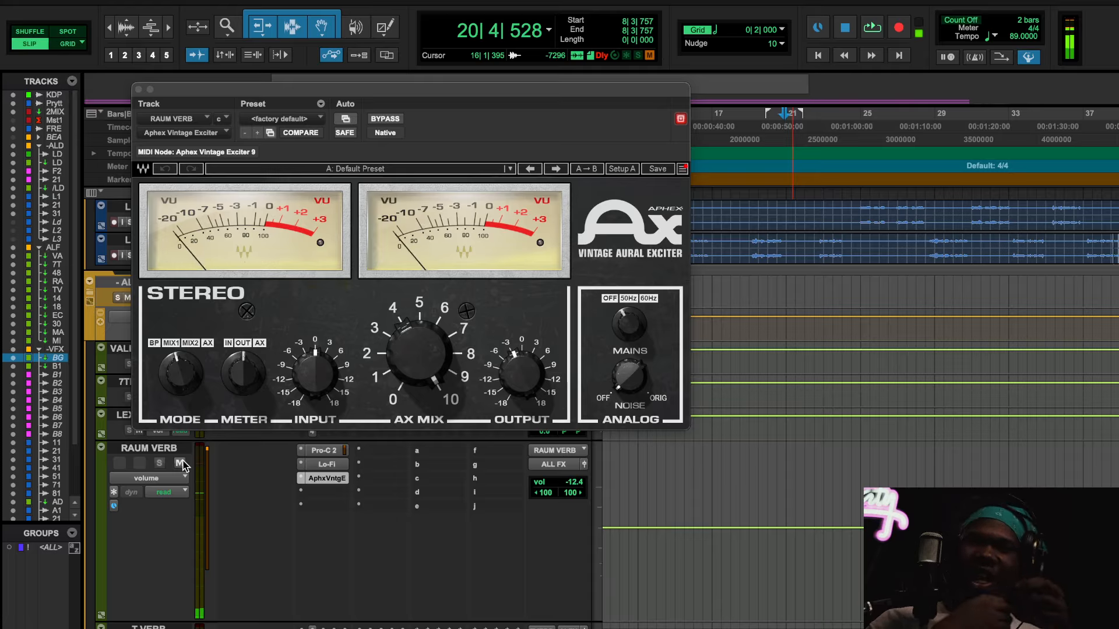